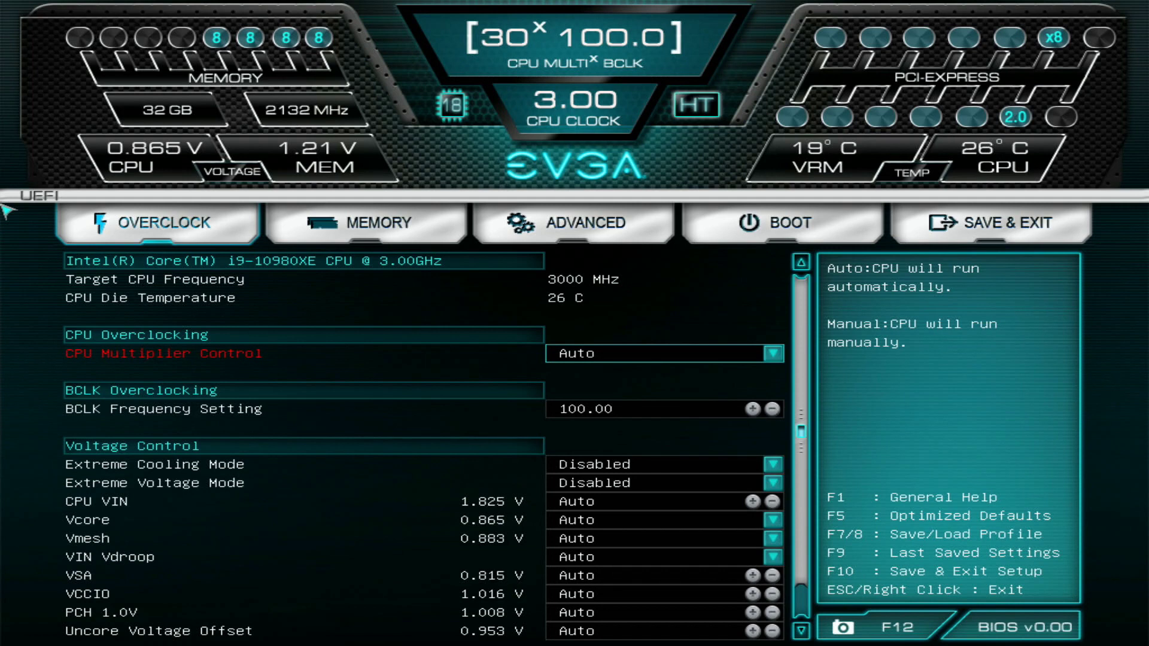
# Load a saved setup profile from the BIOS Save & Exit page
pyautogui.press('Right')
pyautogui.press('Right')
pyautogui.press('Right')
pyautogui.press('Right')
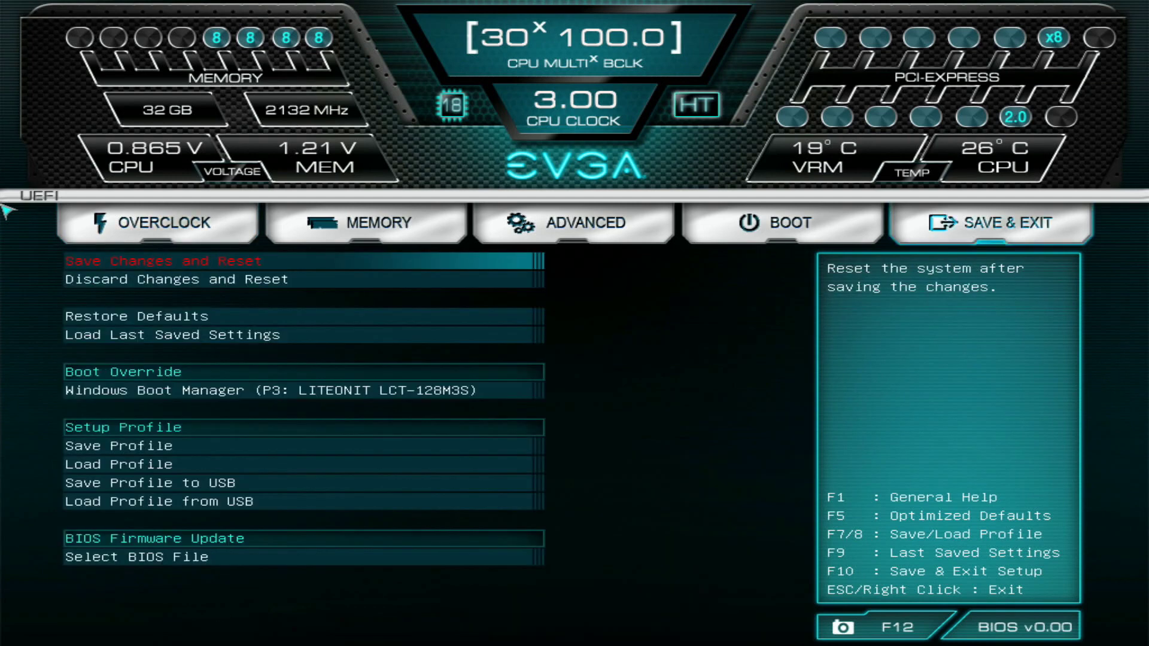
pyautogui.press('Down')
pyautogui.press('Down')
pyautogui.press('Down')
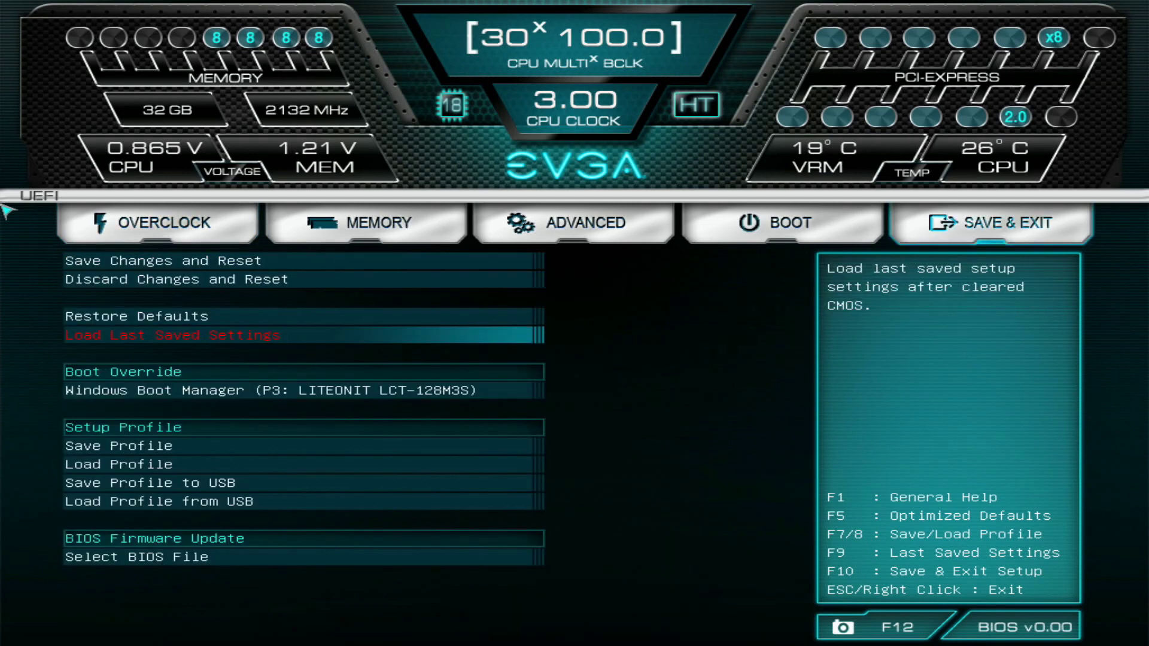
pyautogui.press('Down')
pyautogui.press('Down')
pyautogui.press('Down')
pyautogui.press('Return')
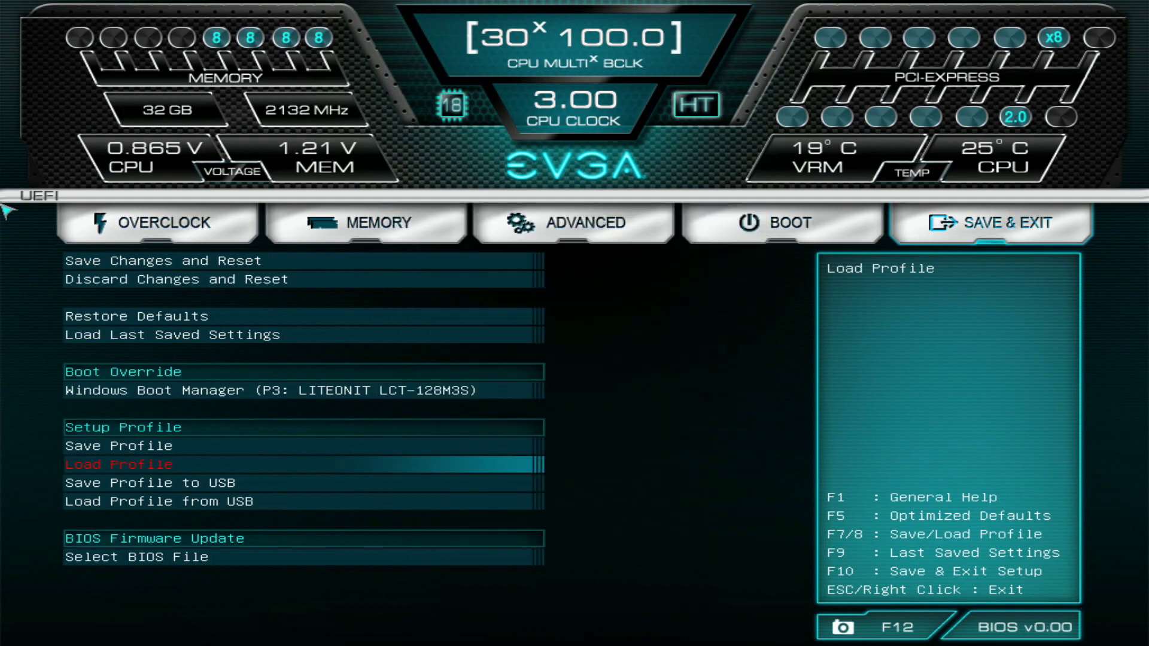
# Check the memory profile, frequency, DIMM voltage and timing settings on the Memory page
pyautogui.press('Left')
pyautogui.press('Left')
pyautogui.press('Left')
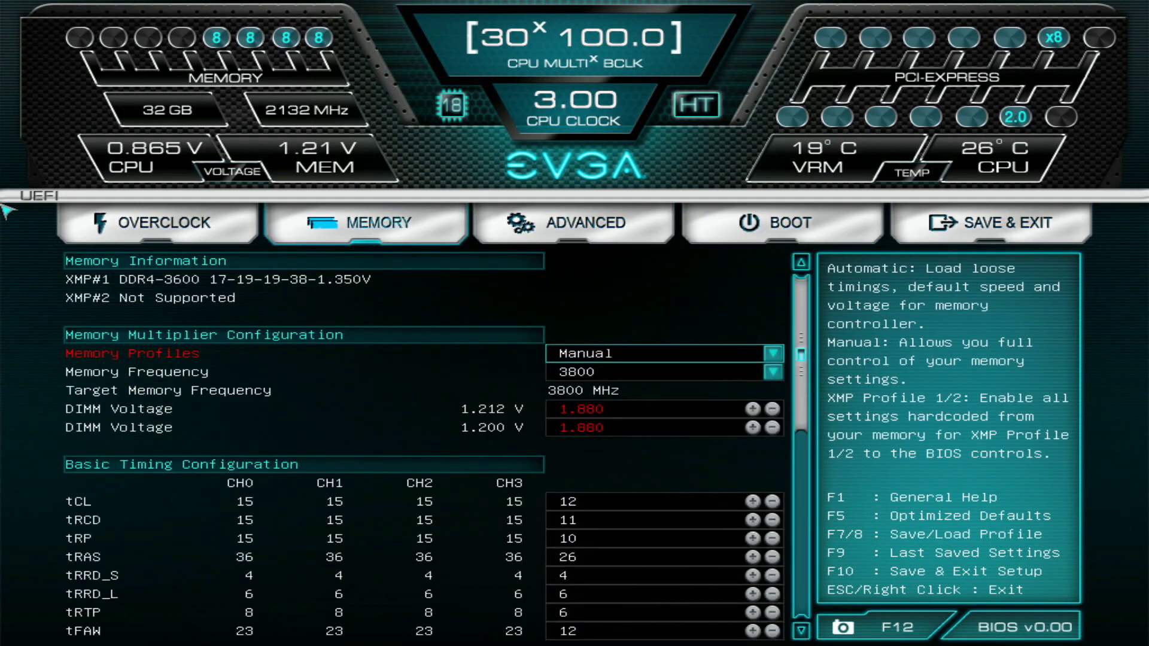
pyautogui.press('Down')
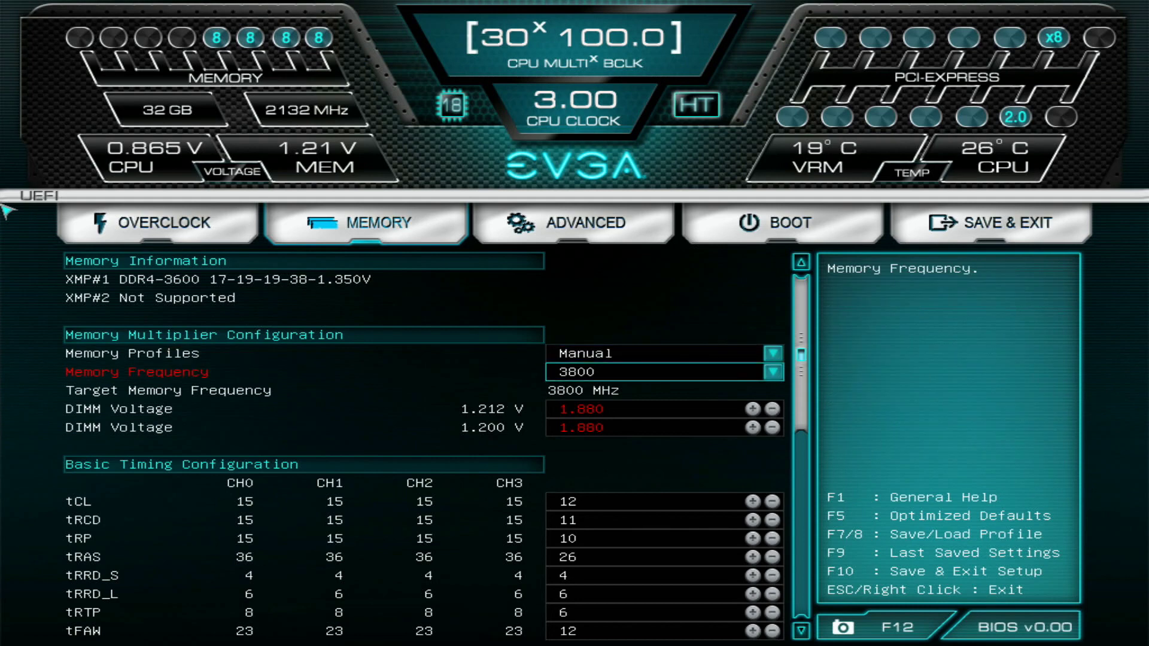
pyautogui.press('Up')
# Review the CPU multiplier, per-core ratio limits, mesh ratio and AVX offsets on the Overclock page
pyautogui.press('Left')
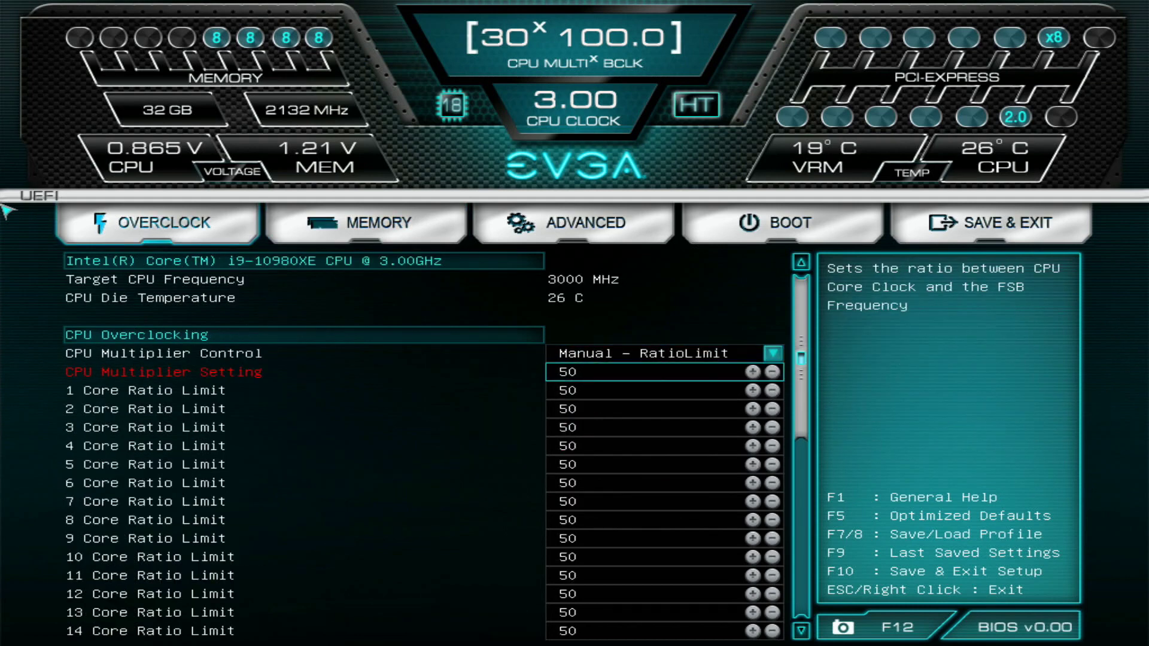
pyautogui.press('Down')
pyautogui.press('Down')
pyautogui.press('Down')
pyautogui.press('Down')
pyautogui.press('Down')
pyautogui.press('Down')
pyautogui.press('Down')
pyautogui.press('Down')
pyautogui.press('Down')
pyautogui.press('Down')
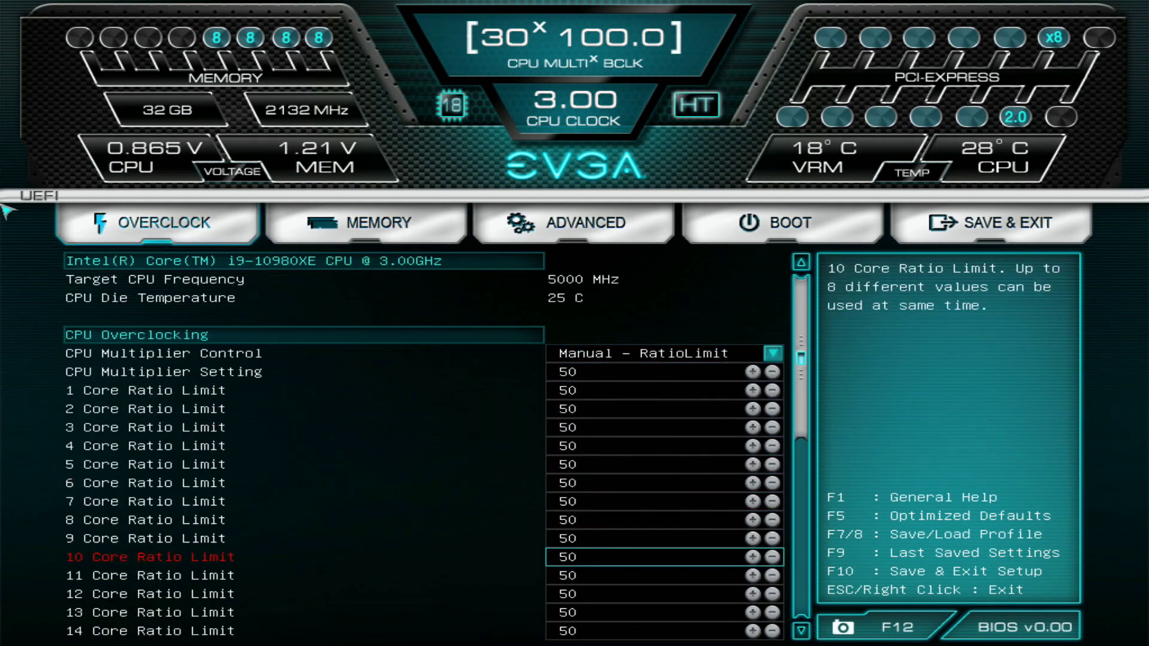
pyautogui.press('Down')
pyautogui.press('Down')
pyautogui.press('Down')
pyautogui.press('Down')
pyautogui.press('Down')
pyautogui.press('Down')
pyautogui.press('Down')
pyautogui.press('Down')
pyautogui.press('Down')
pyautogui.press('Down')
pyautogui.press('Down')
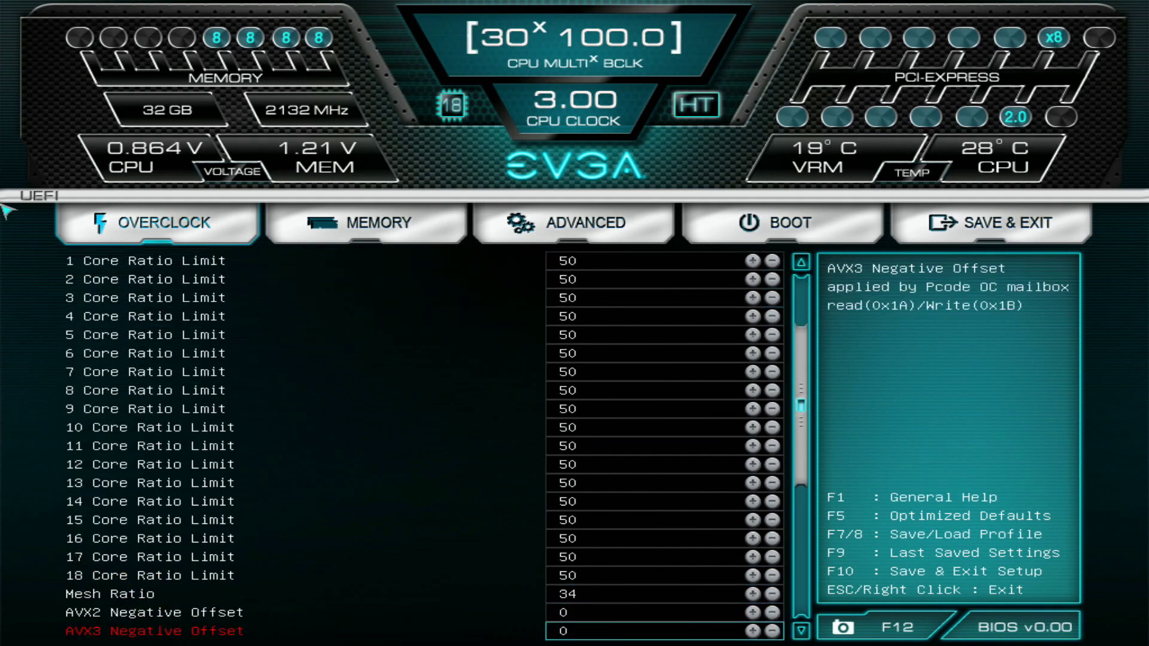
# Review the BCLK frequency and the Voltage Control settings, including Vcore, Vmesh, VSA and VCCIO
pyautogui.press('Down')
pyautogui.press('Down')
pyautogui.press('Down')
pyautogui.press('Down')
pyautogui.press('Down')
pyautogui.press('Down')
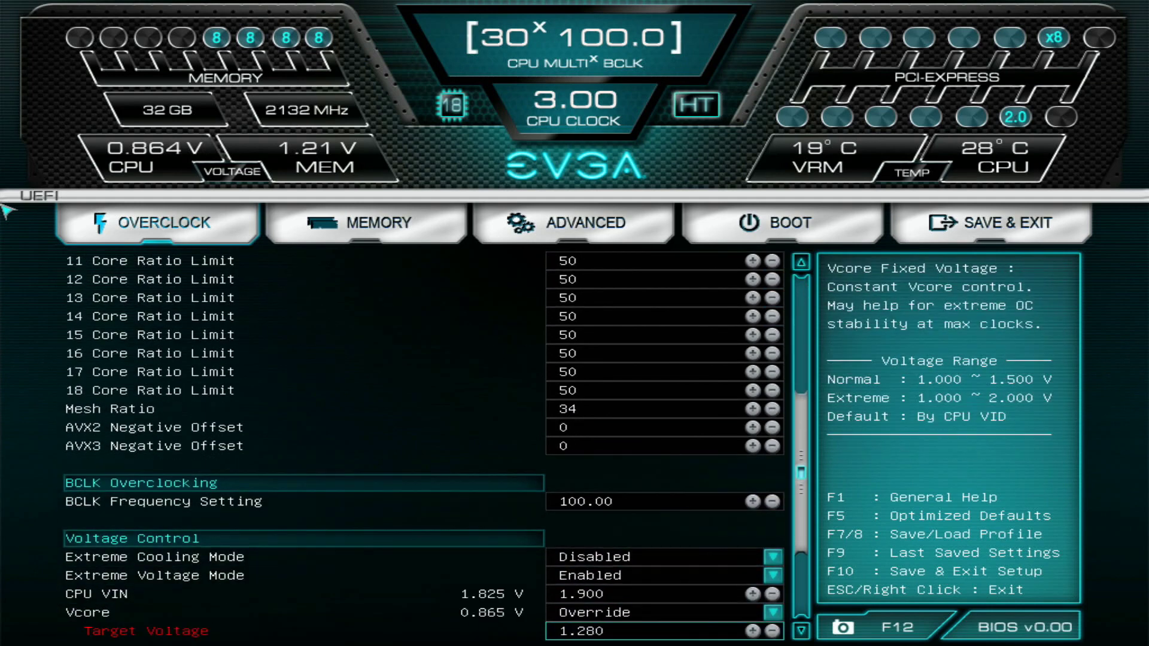
pyautogui.press('Down')
pyautogui.press('Down')
pyautogui.press('Down')
pyautogui.press('Down')
pyautogui.press('Down')
pyautogui.press('Down')
# Set the Vcore override target voltage to 1.230 V
pyautogui.press('Up')
pyautogui.press('Up')
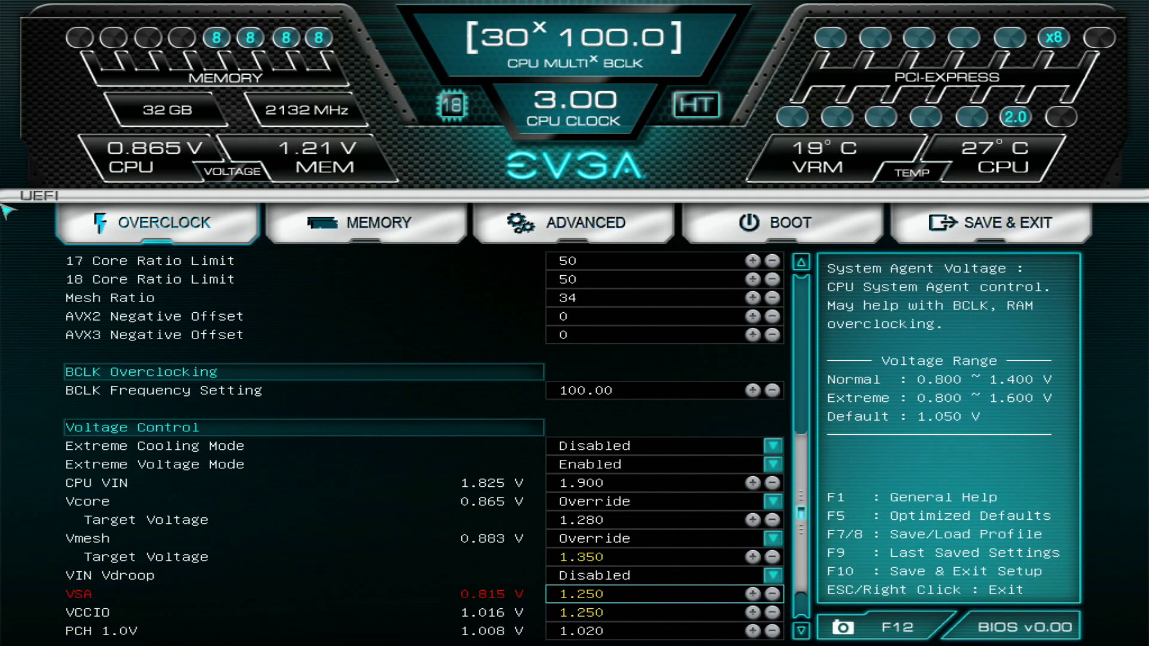
pyautogui.press('Up')
pyautogui.press('Up')
pyautogui.press('Up')
pyautogui.press('Up')
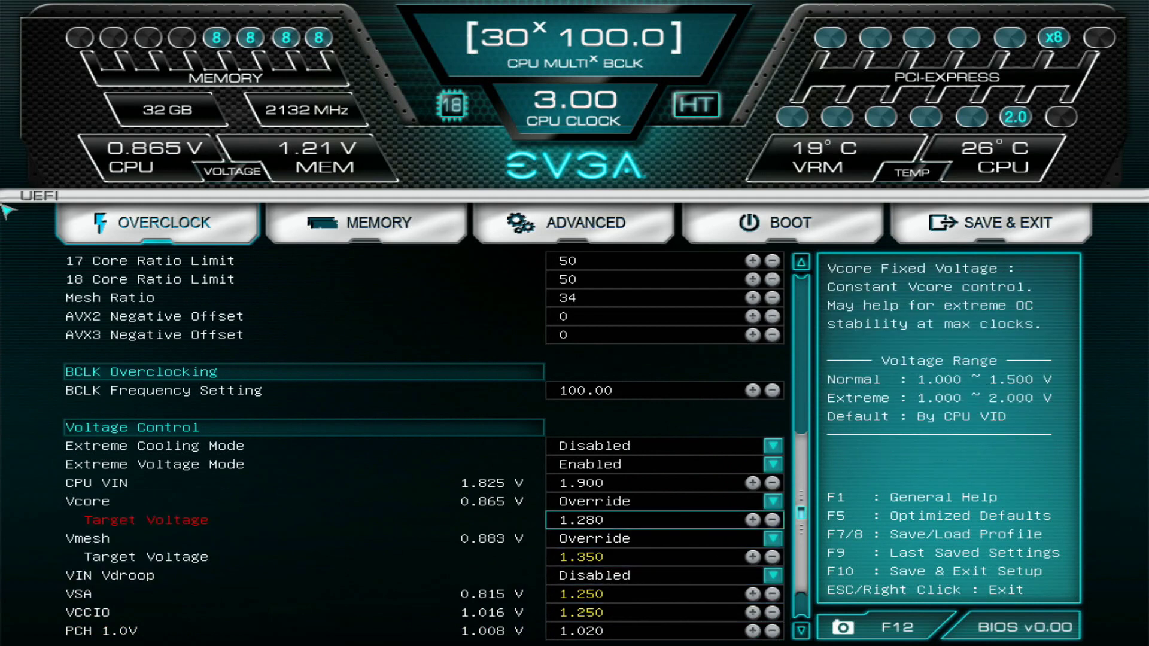
pyautogui.press('Up')
pyautogui.press('Down')
pyautogui.write('1.230')
# Check the remaining voltage settings below Vcore, save the BIOS configuration and exit to boot Windows
pyautogui.press('Down')
pyautogui.press('Down')
pyautogui.press('Down')
pyautogui.press('Down')
pyautogui.press('Down')
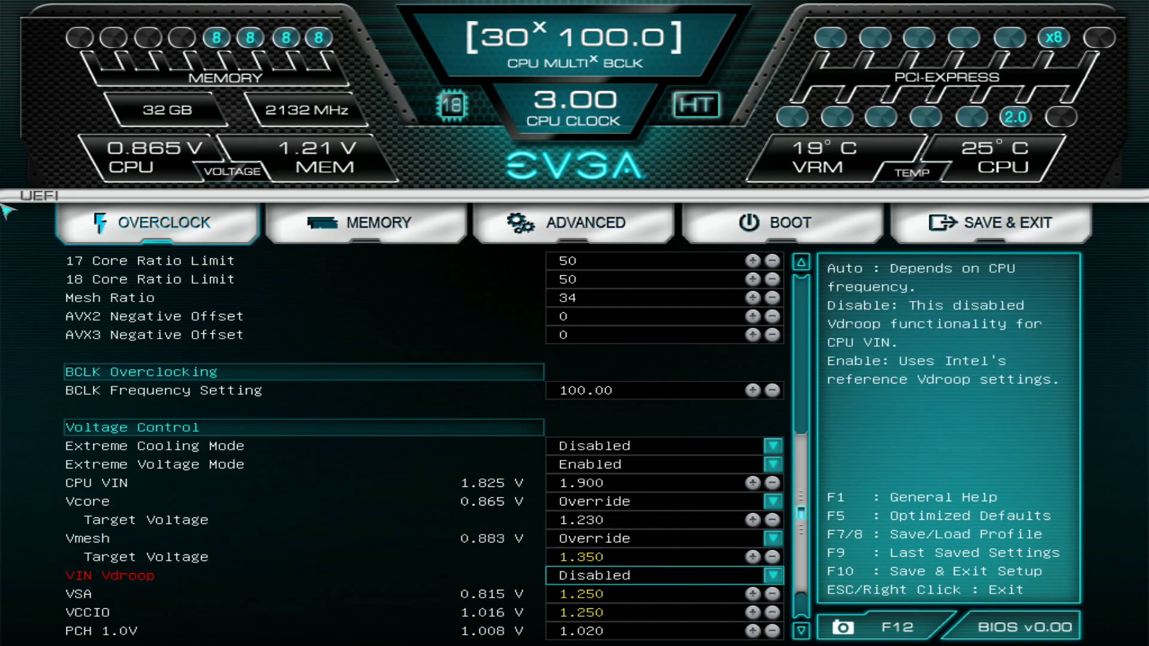
pyautogui.press('Down')
pyautogui.press('Down')
pyautogui.press('Down')
pyautogui.press('Down')
pyautogui.press('F10')
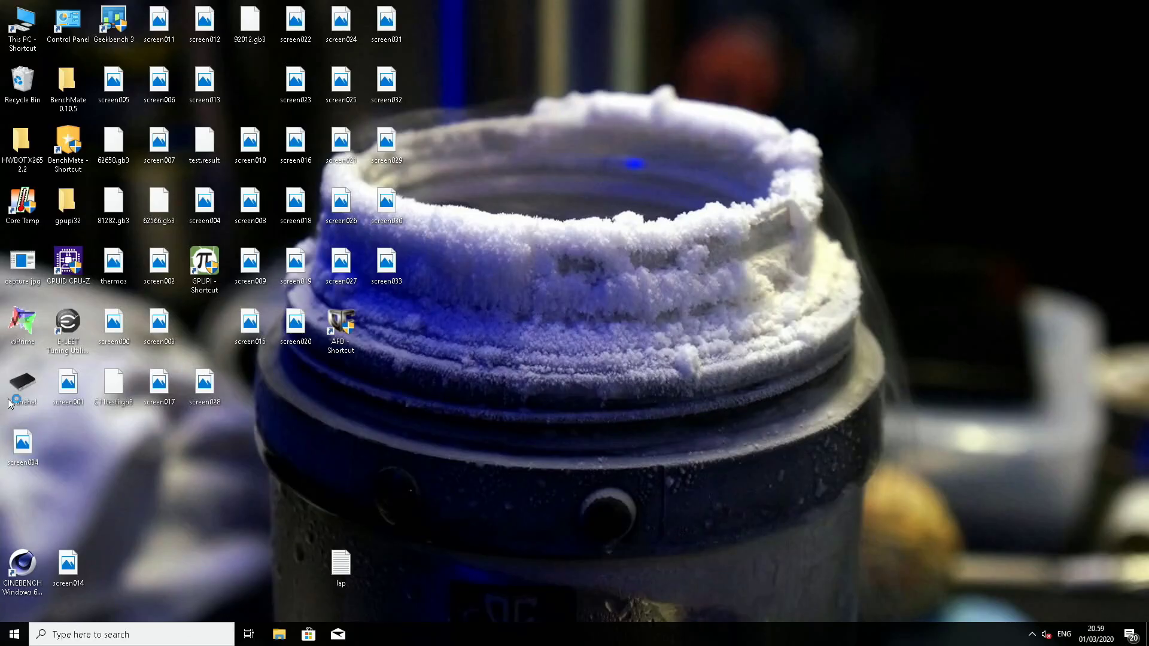
# Open Core Temp and place its window near the desktop's upper-left corner
pyautogui.doubleClick(24, 215)
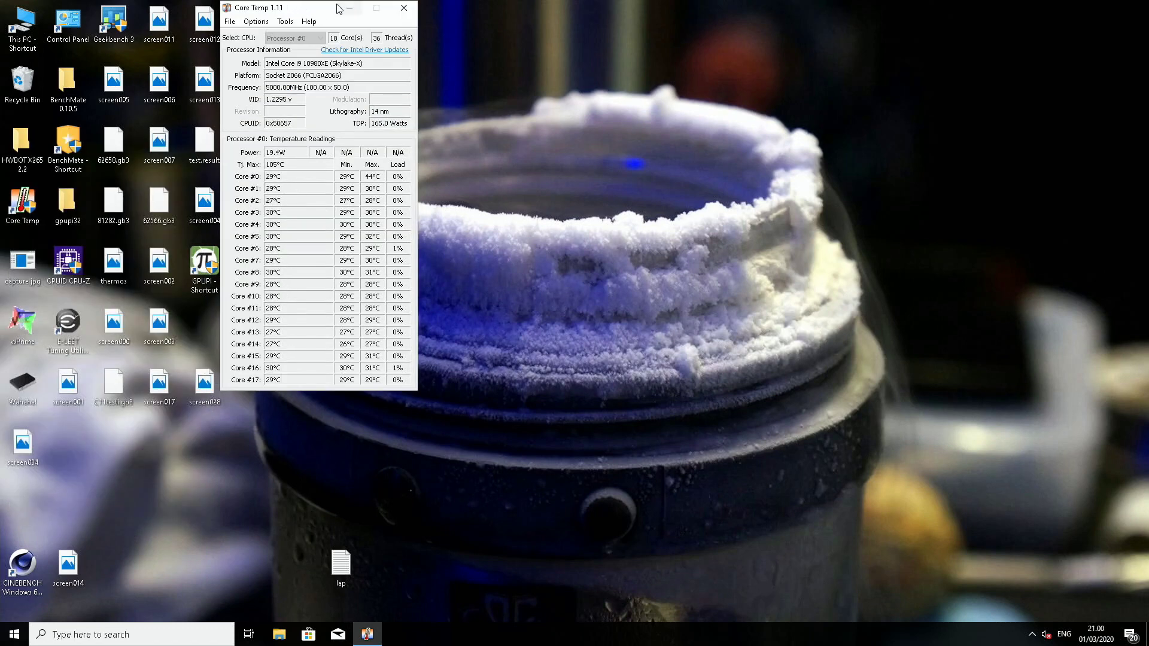
pyautogui.moveTo(338, 9); pyautogui.dragTo(182, 19)
# Open Cinebench R15 beside the Core Temp window and run its CPU benchmark
pyautogui.click(15, 565)
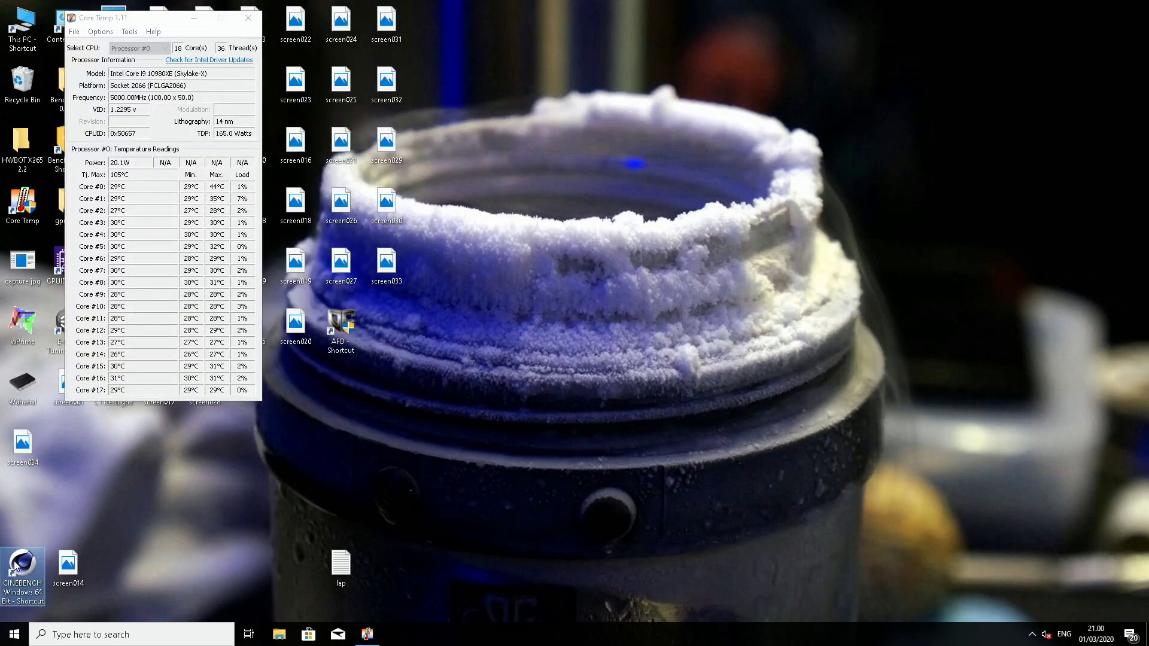
pyautogui.doubleClick(15, 566)
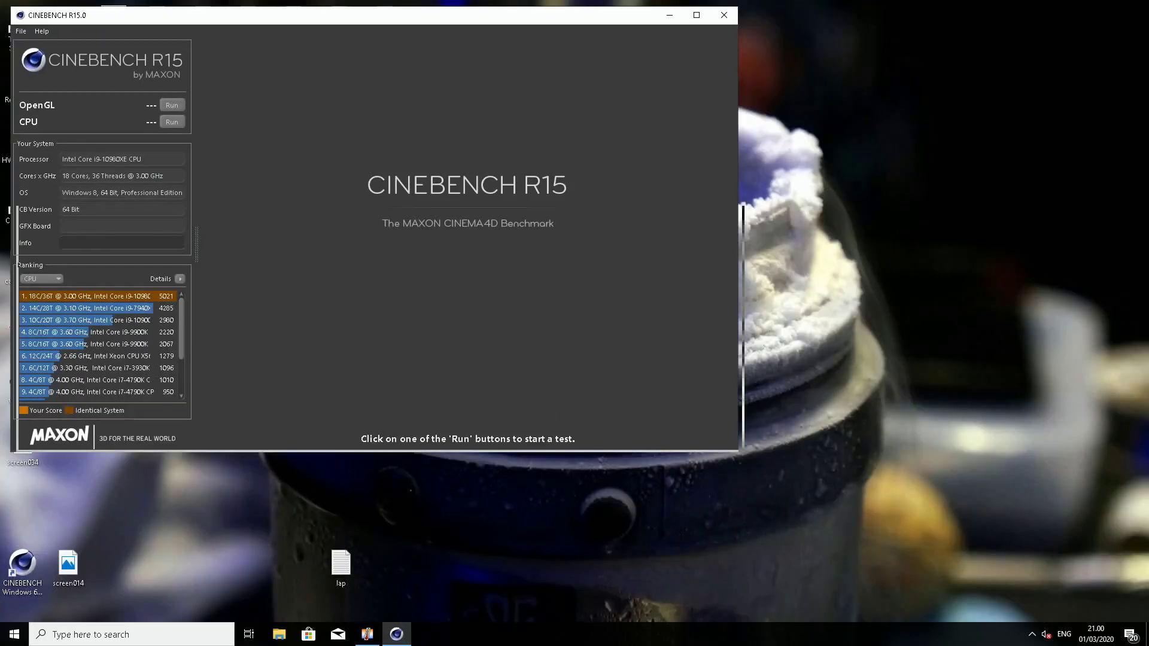
pyautogui.moveTo(319, 19); pyautogui.dragTo(702, 22)
pyautogui.click(554, 126)
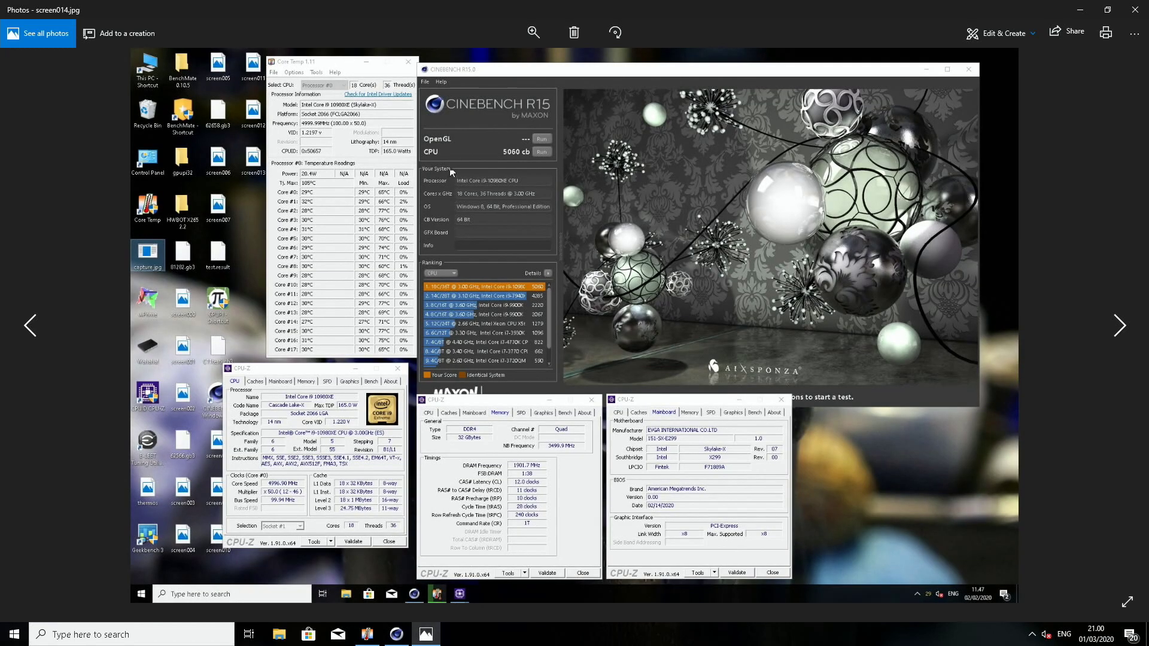
# Zoom into the screen014.jpg screenshot in Photos and examine its Core Temp, Cinebench and CPU-Z results
pyautogui.click(536, 36)
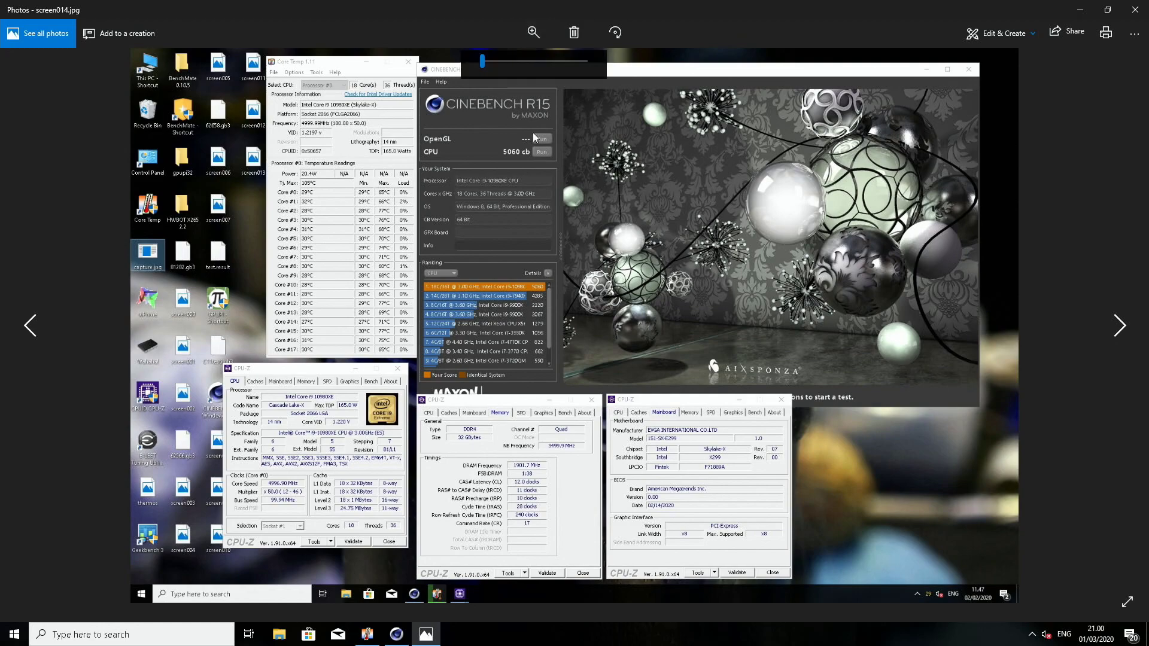
pyautogui.moveTo(483, 70)
pyautogui.mouseDown()
pyautogui.moveTo(513, 63)
pyautogui.moveTo(493, 60)
pyautogui.mouseUp()
pyautogui.click(520, 36)
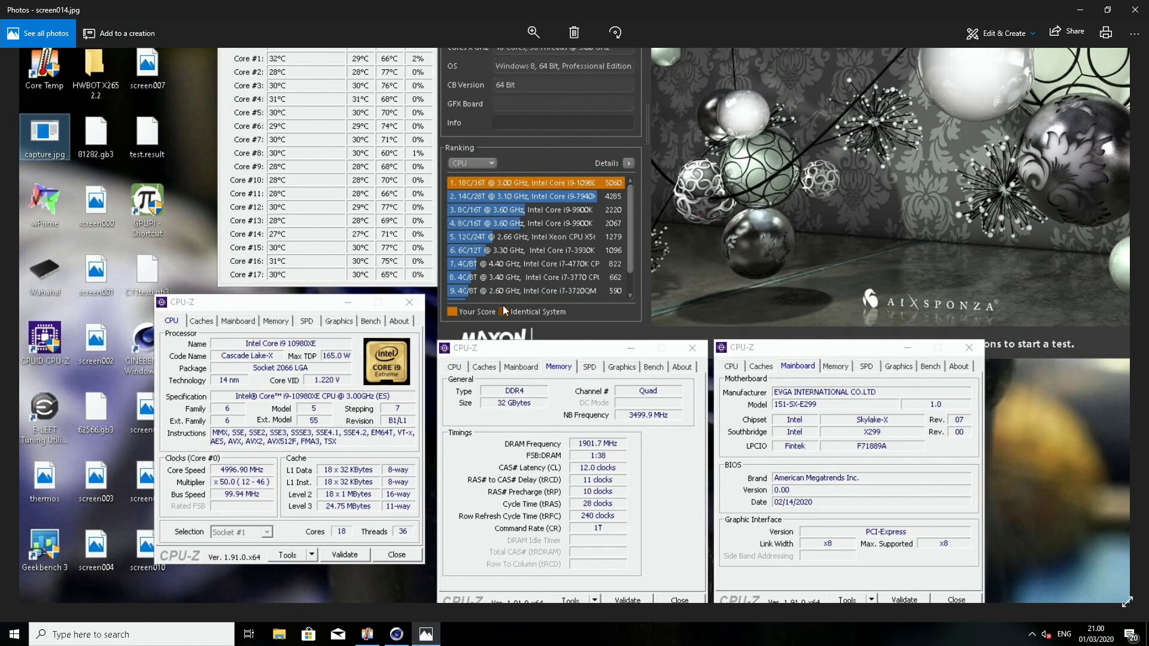
pyautogui.scroll(3, 372, 192)
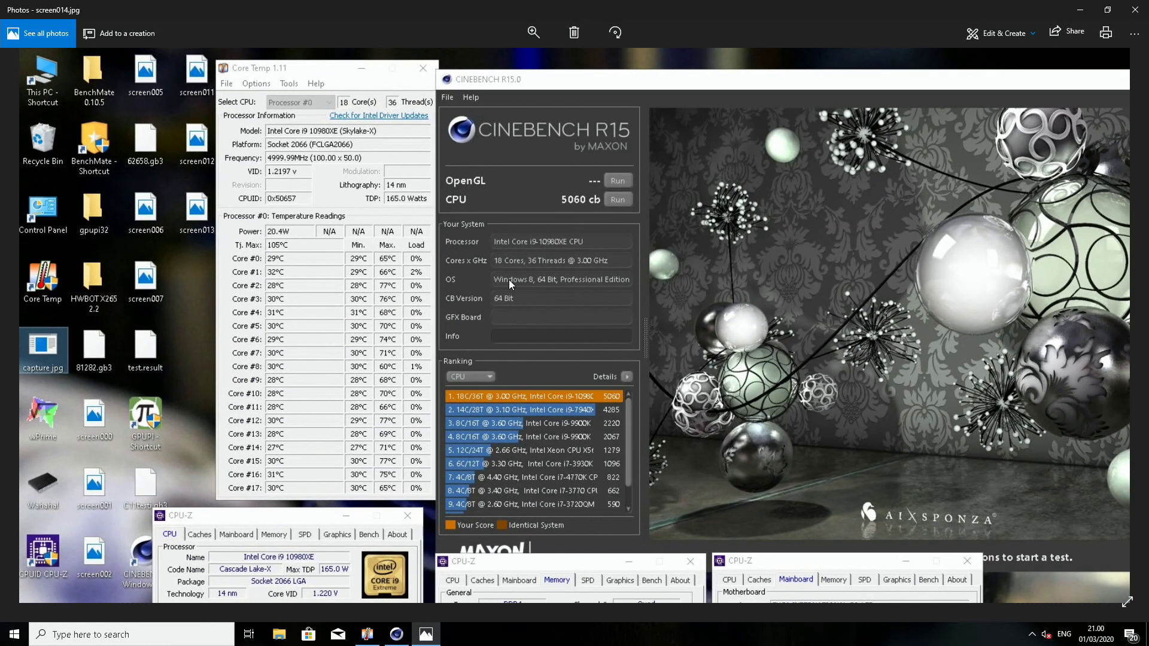
pyautogui.scroll(-3, 493, 264)
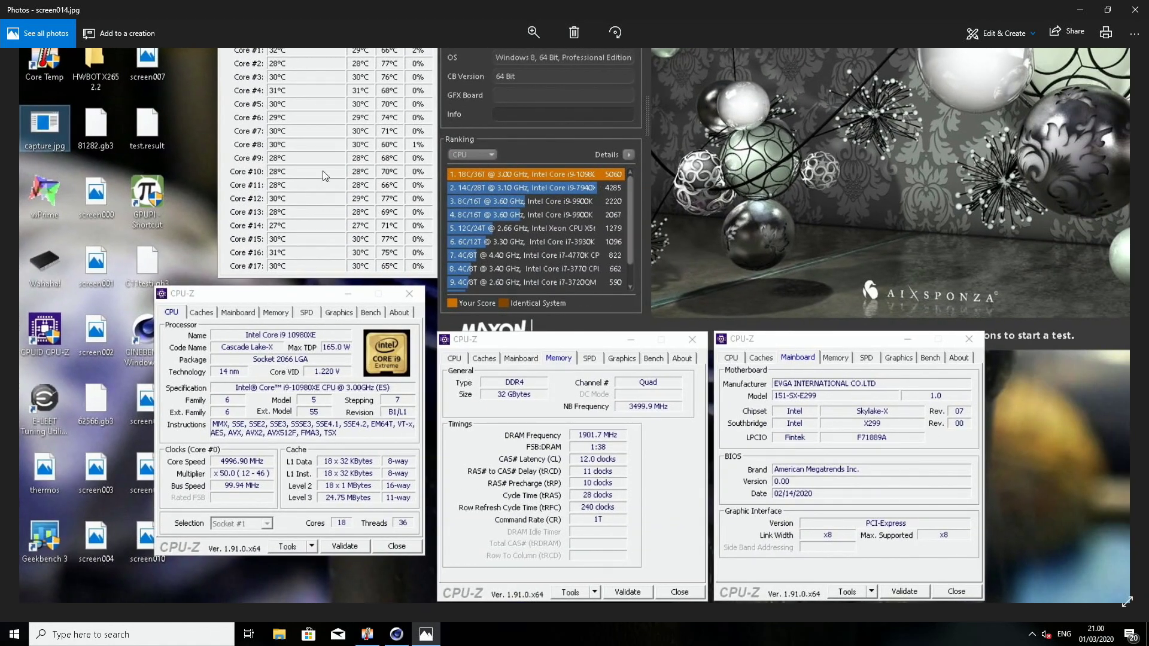
pyautogui.scroll(3, 447, 406)
pyautogui.moveTo(446, 407); pyautogui.dragTo(347, 390)
# Place the live Core Temp window beside the screenshot's readings to compare maximum core temperatures, and close the image
pyautogui.click(367, 635)
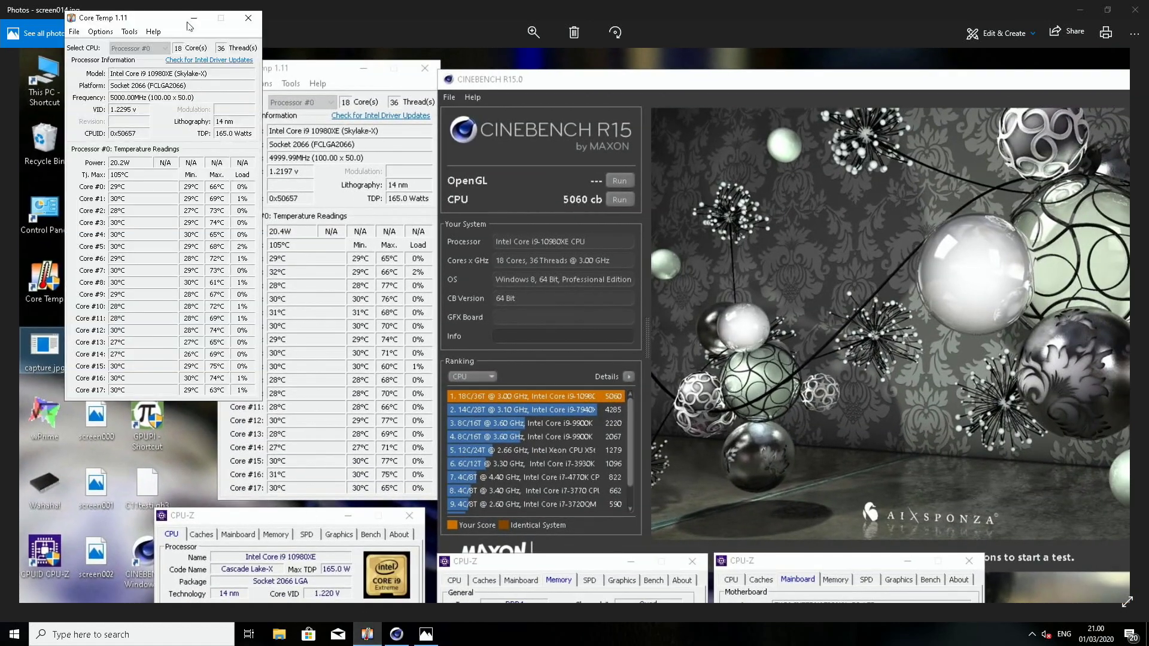
pyautogui.moveTo(157, 21); pyautogui.dragTo(113, 122)
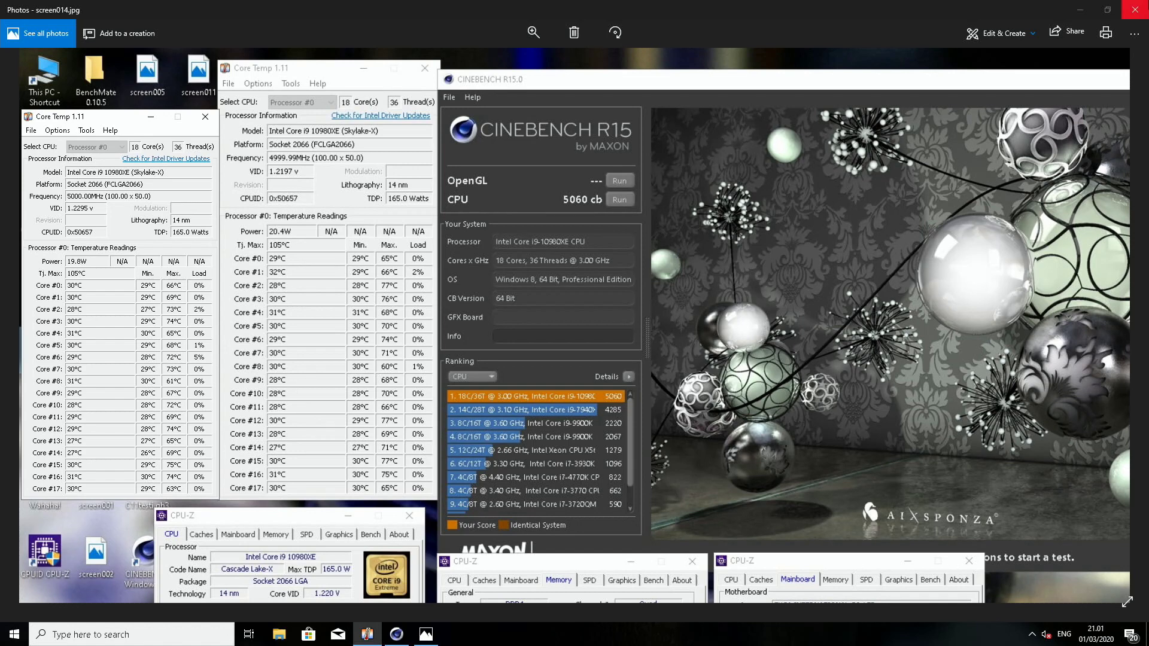
pyautogui.click(1134, 10)
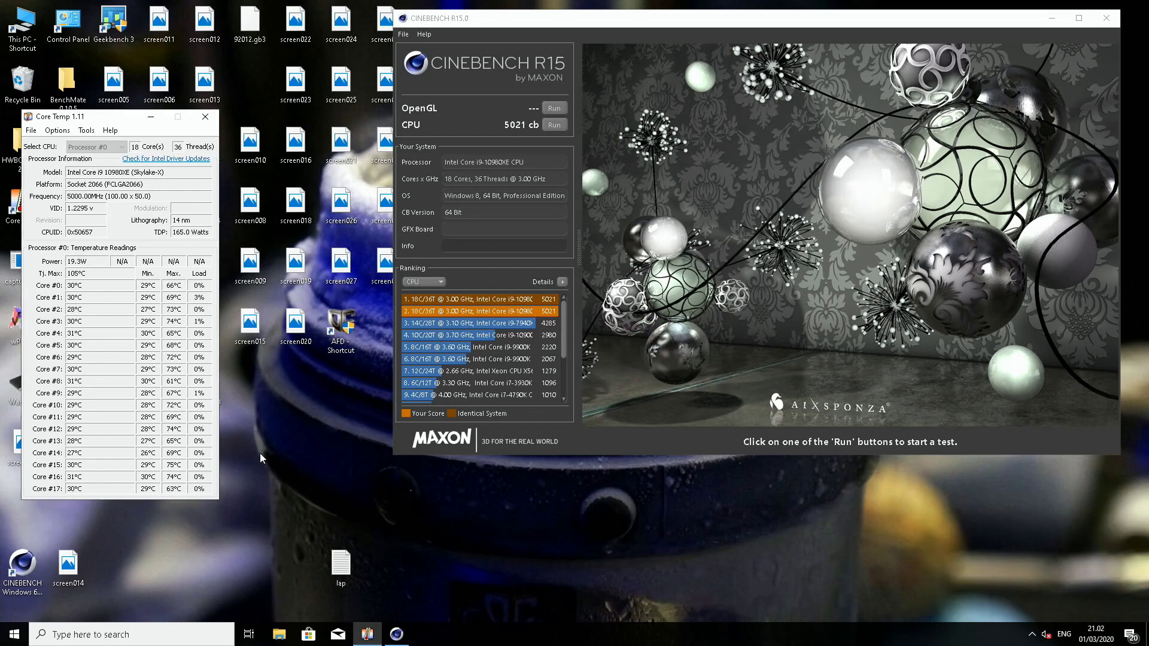
# Open the lap text file to read the lapped and stock values, and dismiss the firewall notification
pyautogui.doubleClick(341, 563)
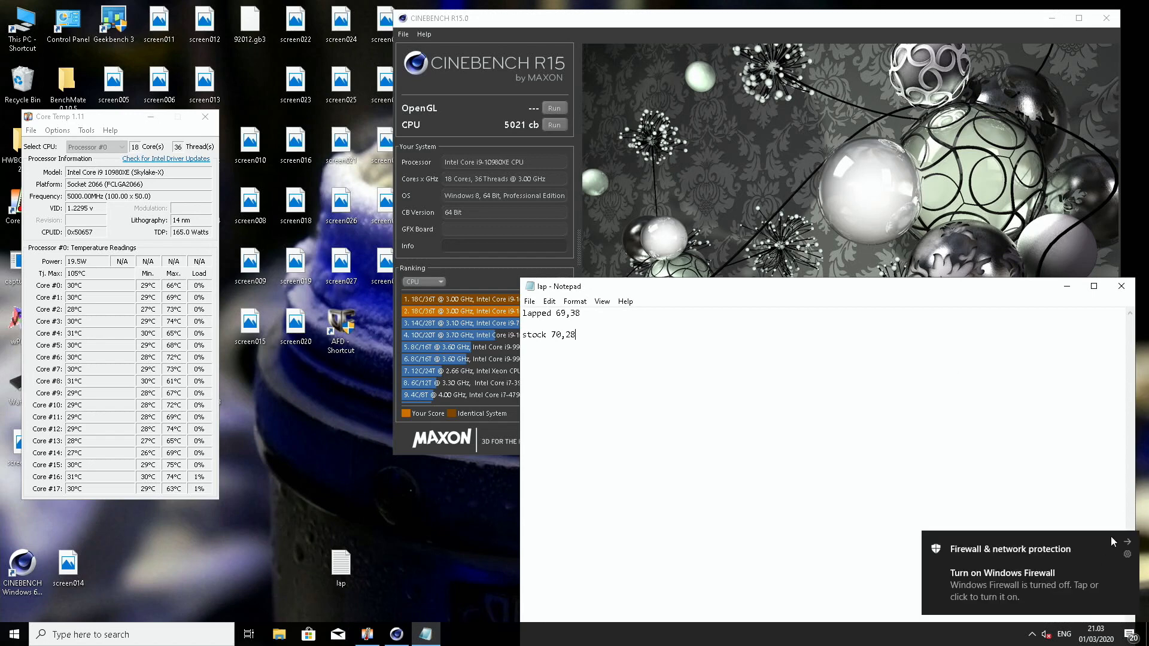
pyautogui.click(1129, 542)
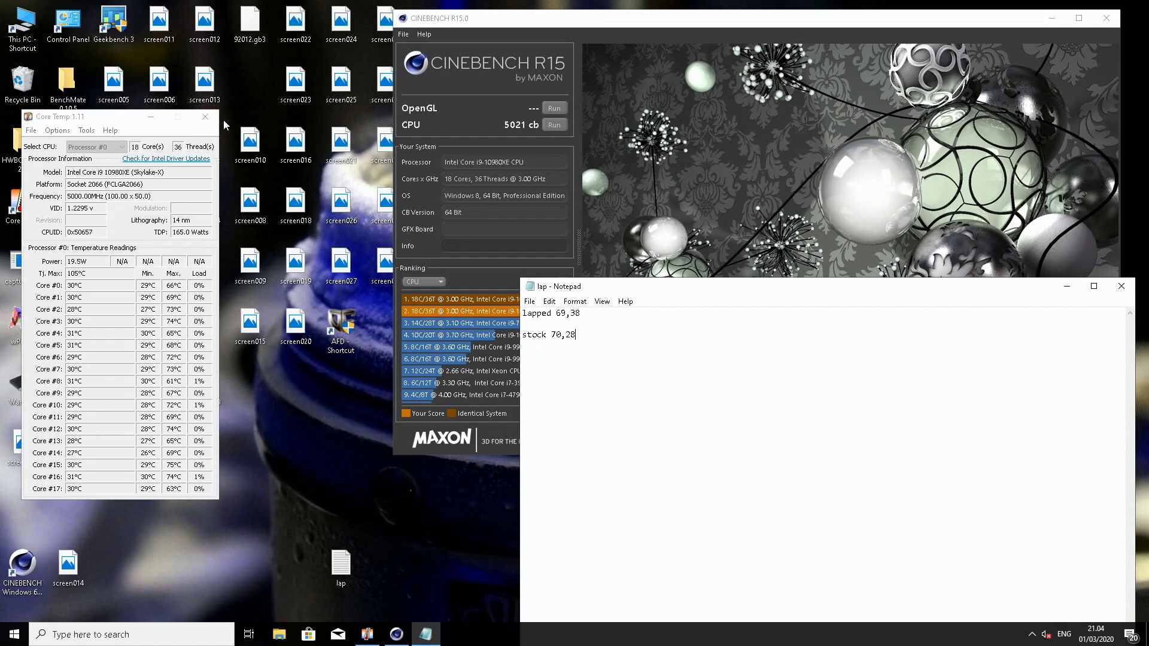
# Close Core Temp, Notepad and Cinebench R15 without saving the benchmark score
pyautogui.click(204, 117)
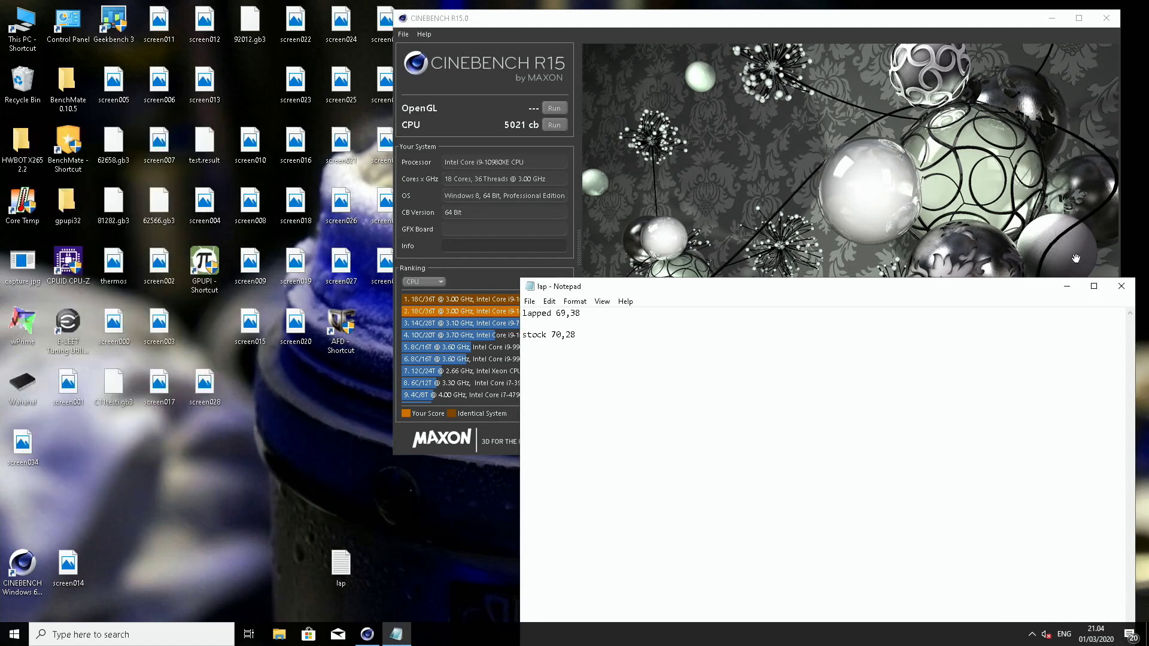
pyautogui.click(1121, 287)
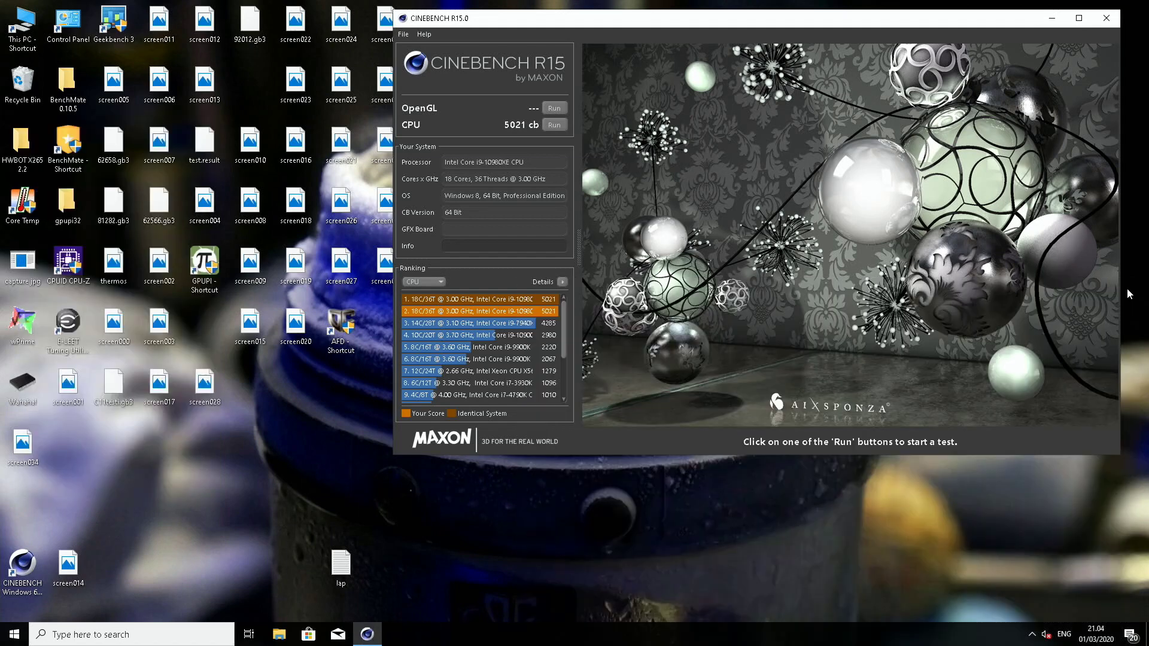
pyautogui.click(314, 462)
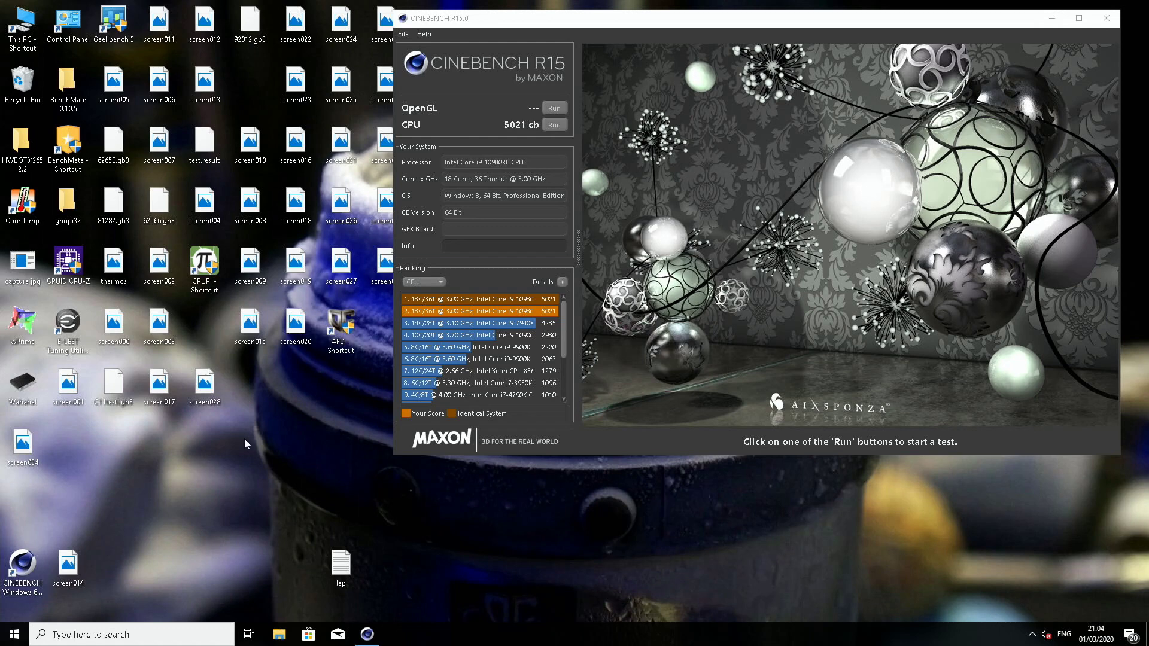
pyautogui.click(1105, 18)
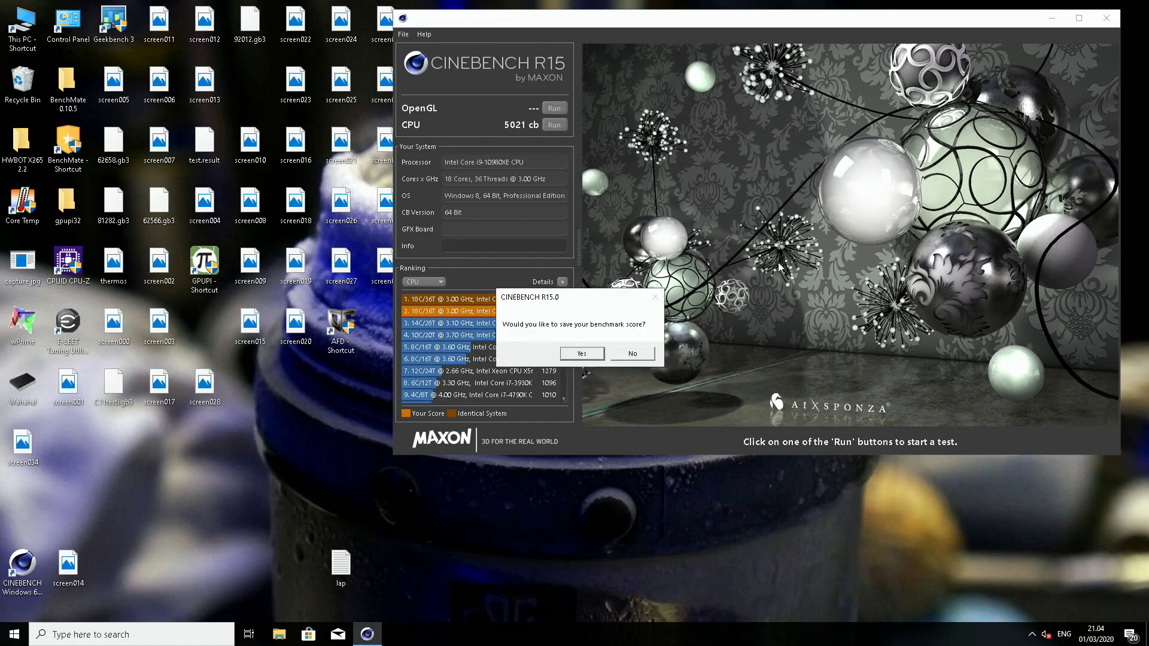
pyautogui.click(633, 354)
# Restart Windows
pyautogui.click(15, 634)
pyautogui.click(15, 608)
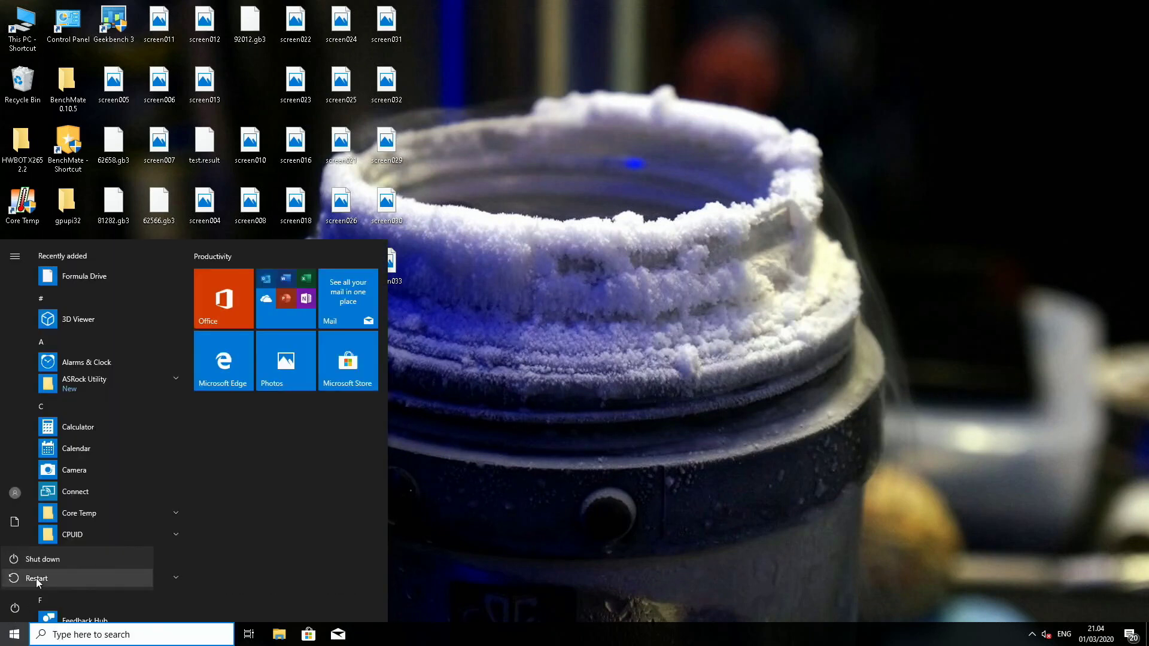
pyautogui.click(37, 578)
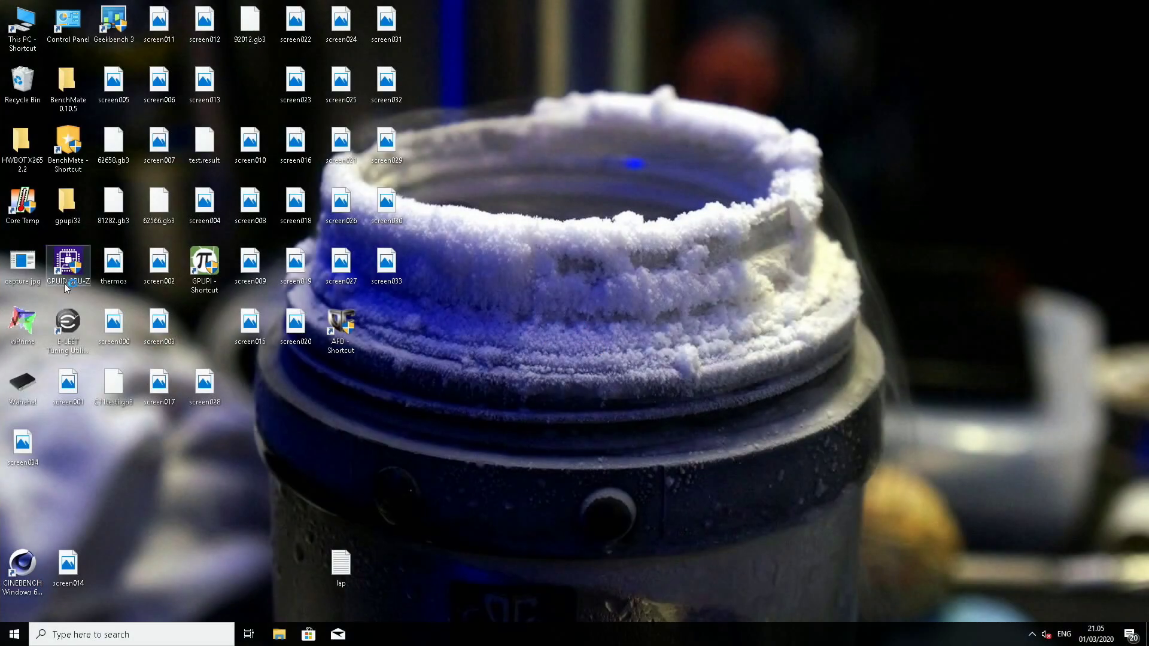
# Open Core Temp and move its window clear of the desktop's leftmost icons
pyautogui.doubleClick(22, 203)
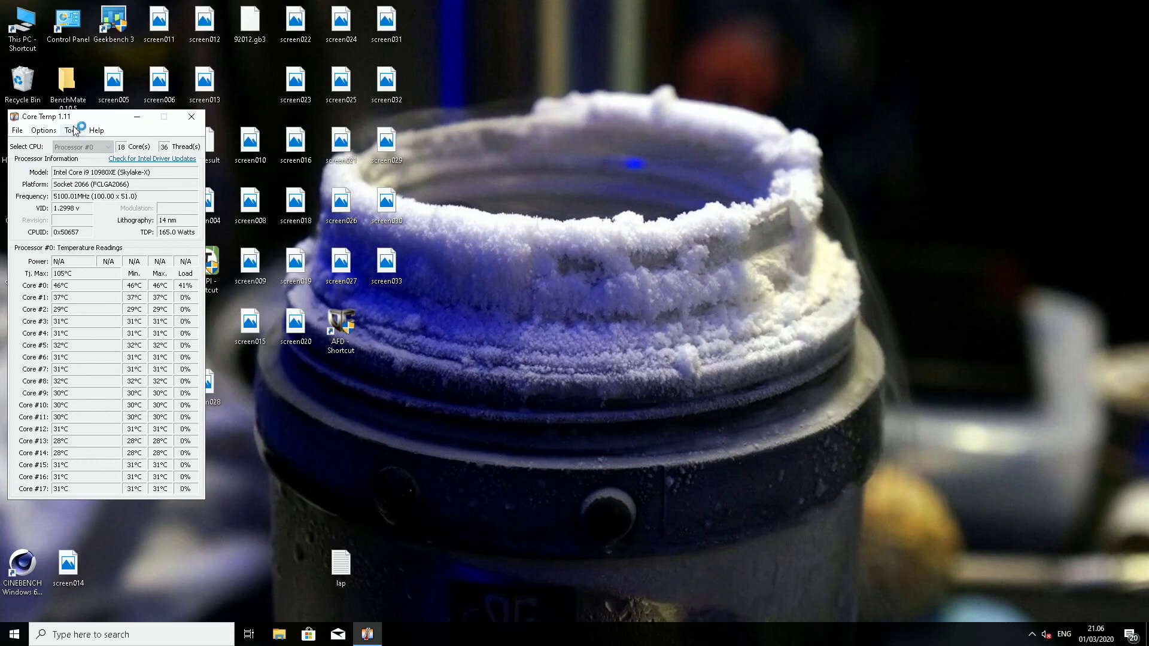
pyautogui.moveTo(63, 116); pyautogui.dragTo(252, 22)
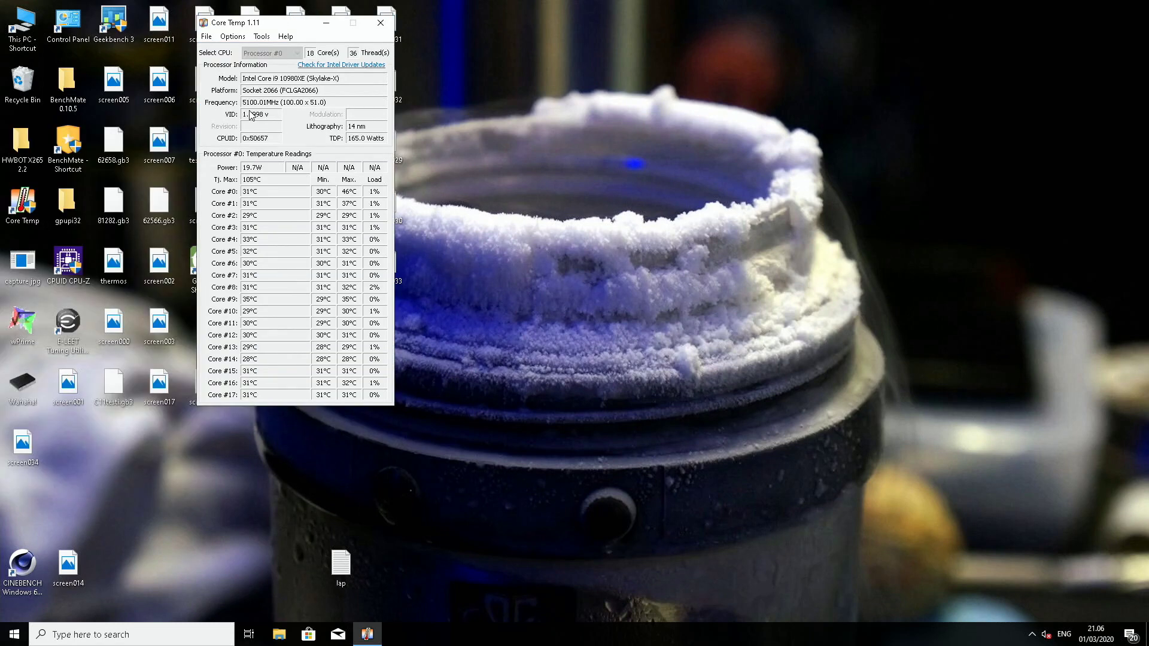
pyautogui.click(35, 398)
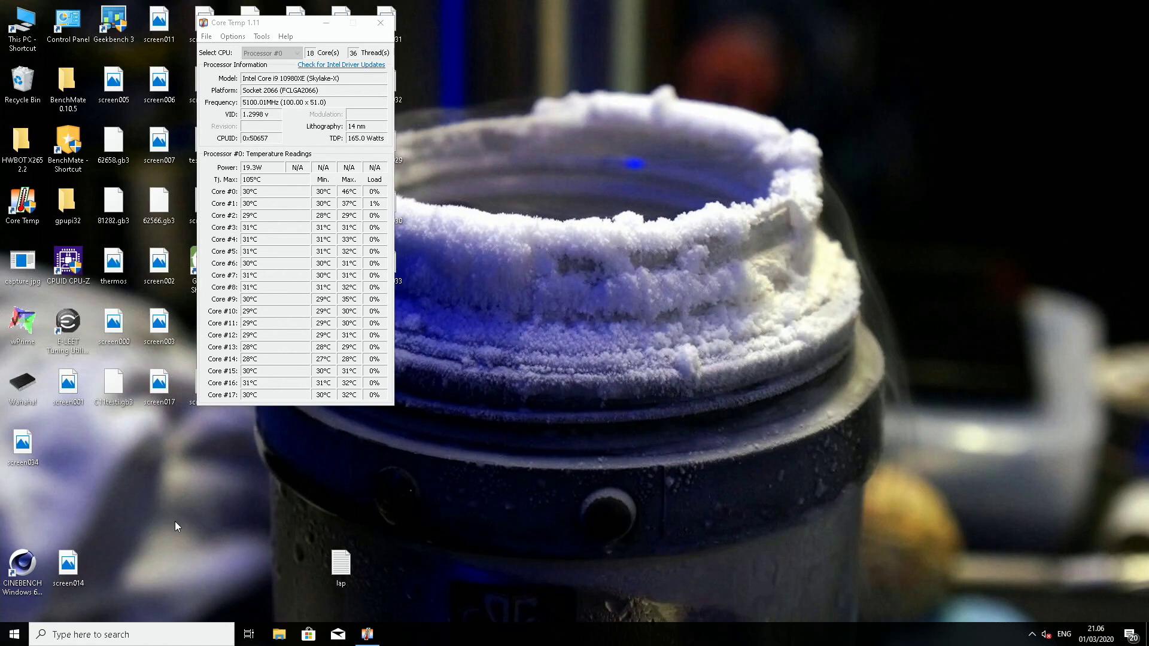
# Open Cinebench R15 in a reduced window beside Core Temp, shift Core Temp away from it, and run the CPU benchmark
pyautogui.doubleClick(22, 564)
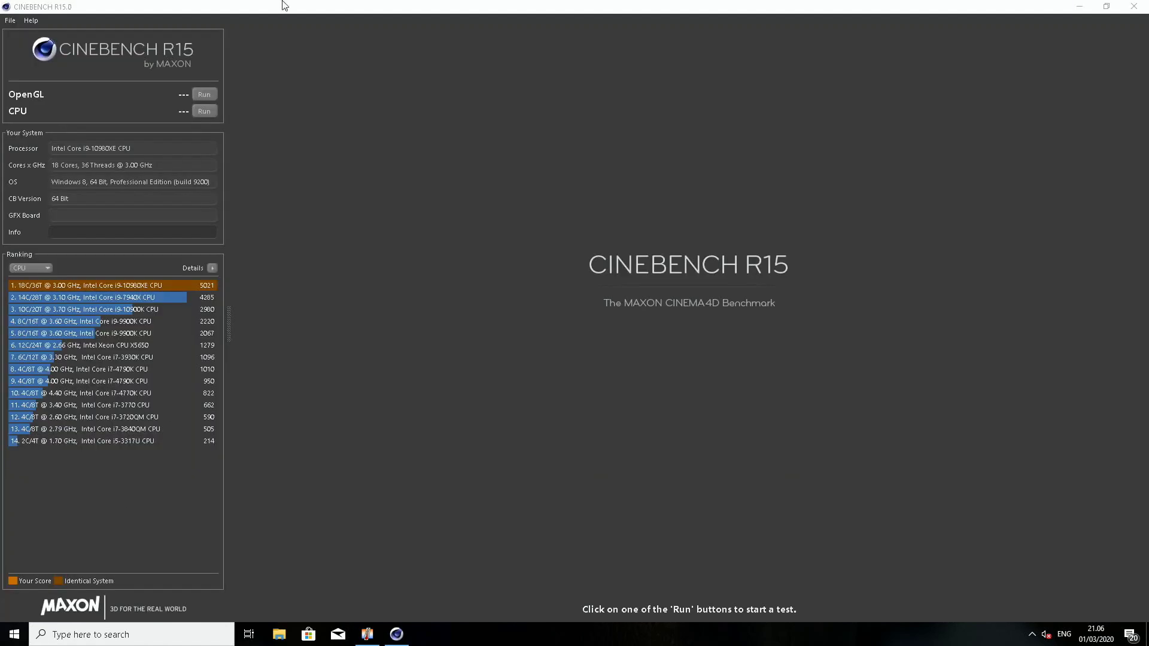
pyautogui.doubleClick(284, 6)
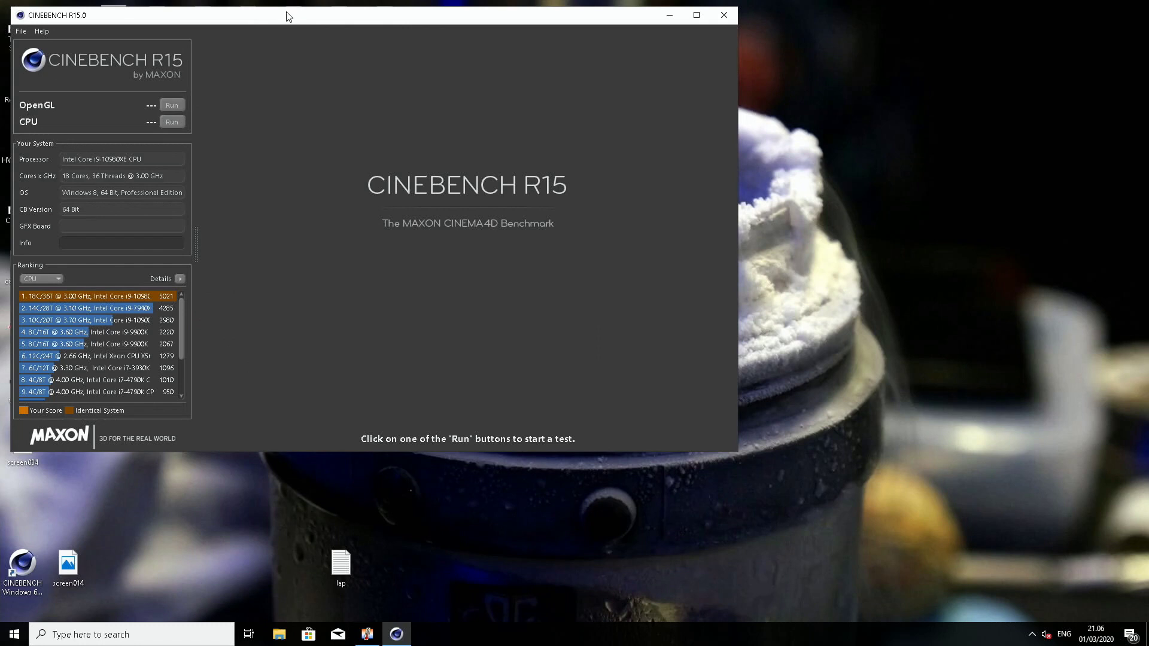
pyautogui.moveTo(288, 16); pyautogui.dragTo(669, 23)
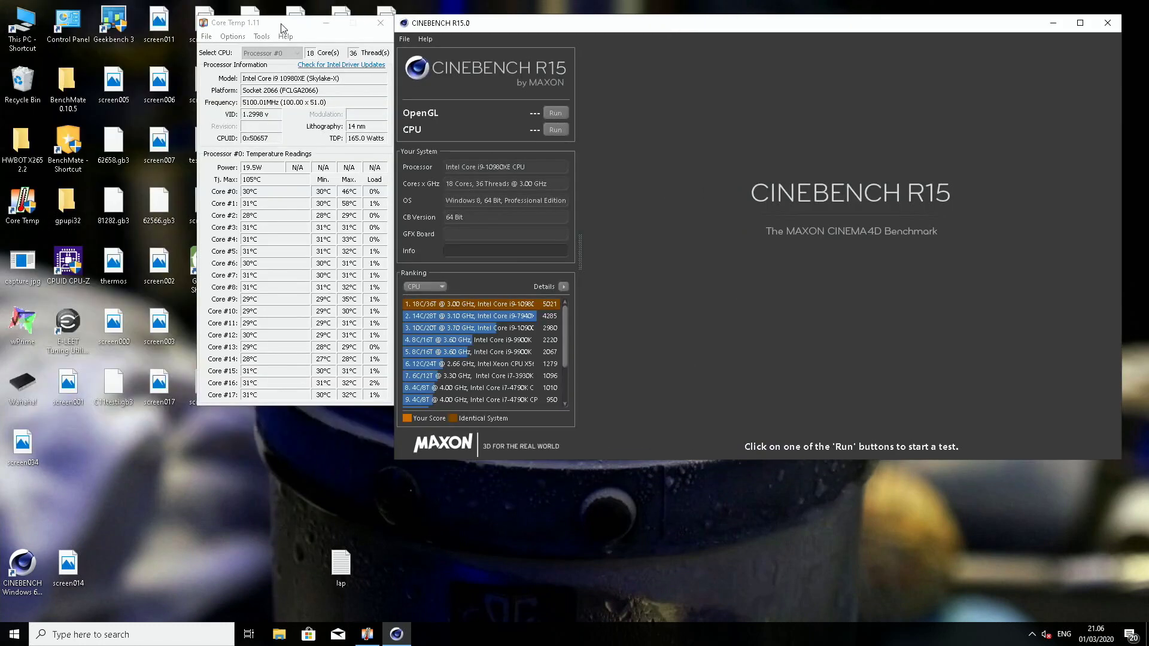
pyautogui.click(174, 25)
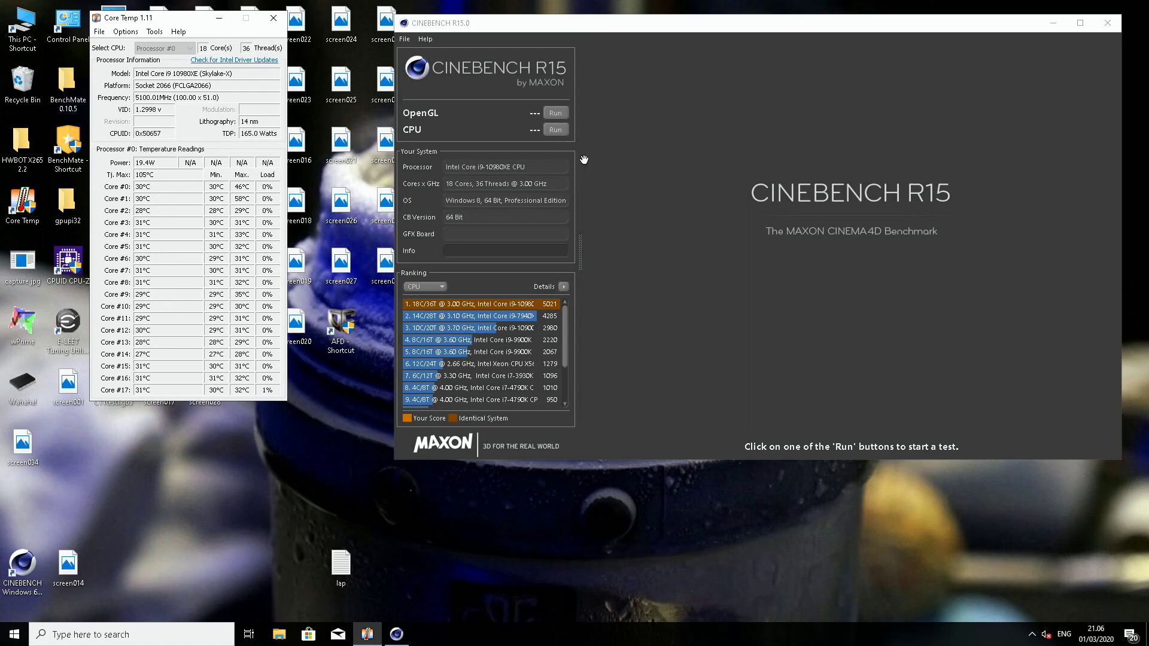
pyautogui.click(558, 129)
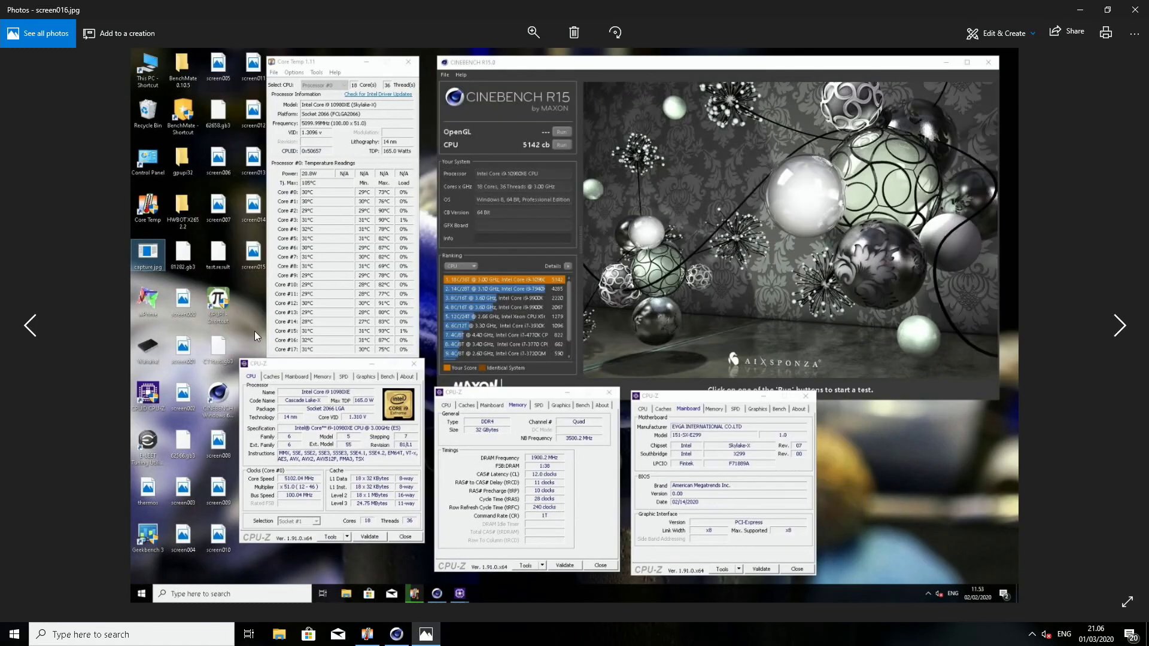
# Enlarge screen016.jpg and place Core Temp beside its recorded readings to compare the maximum core temperatures, dismissing the virus protection notification
pyautogui.click(533, 32)
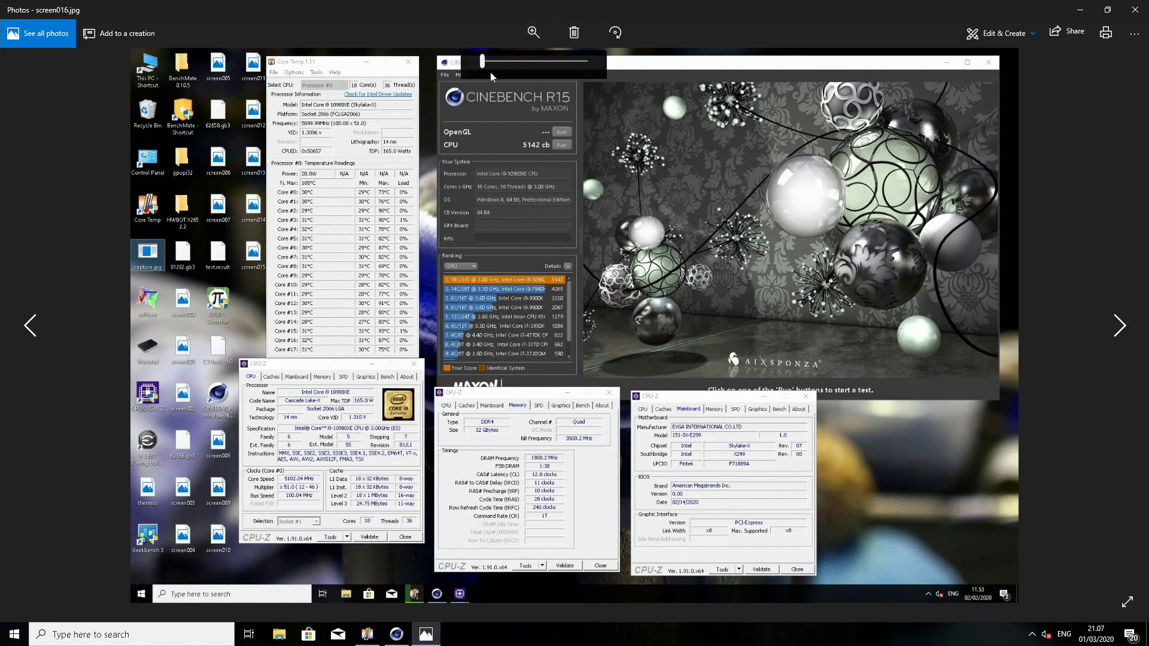
pyautogui.moveTo(486, 63); pyautogui.dragTo(492, 62)
pyautogui.moveTo(458, 221); pyautogui.dragTo(460, 191)
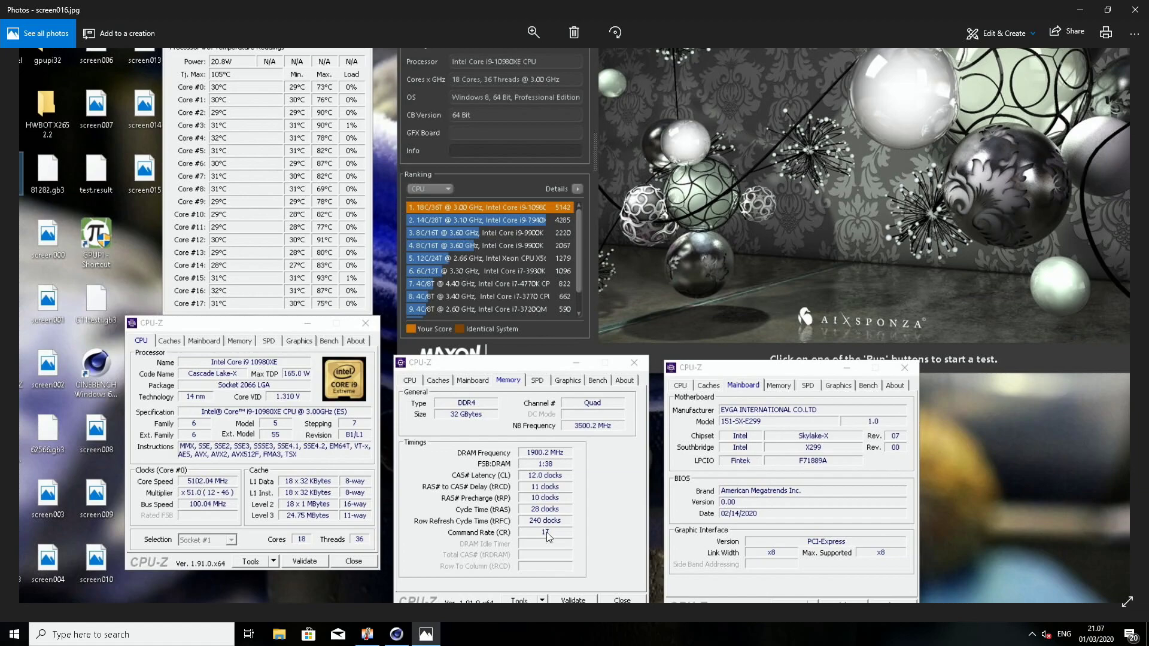
pyautogui.moveTo(289, 252); pyautogui.dragTo(347, 422)
pyautogui.click(368, 634)
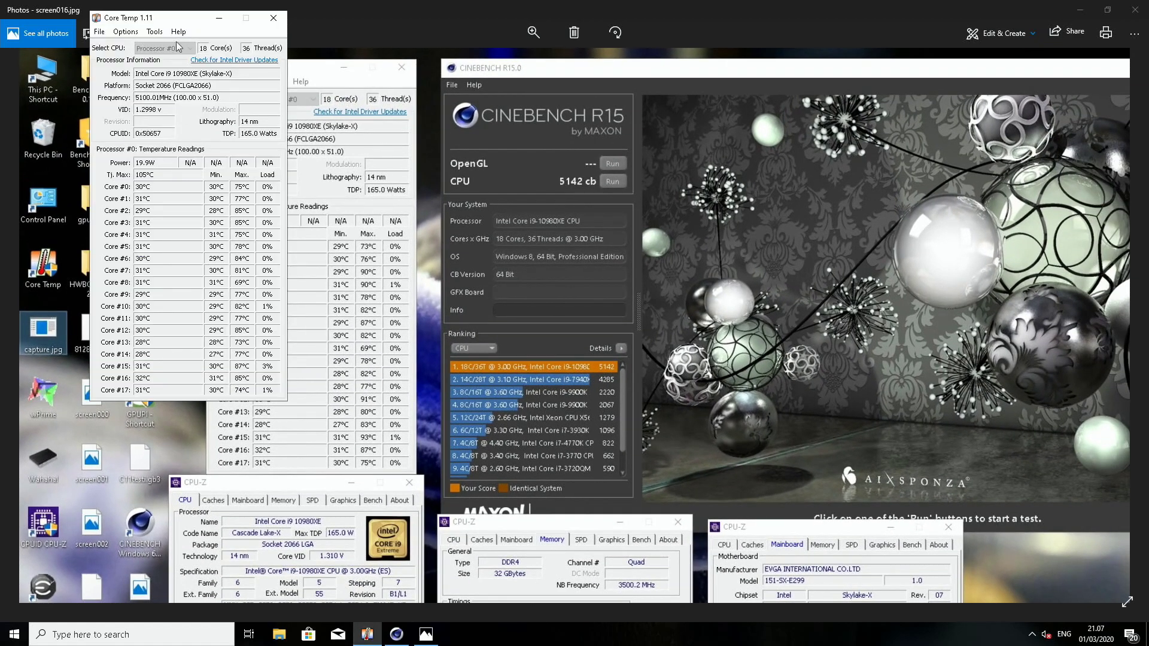
pyautogui.moveTo(168, 24); pyautogui.dragTo(102, 94)
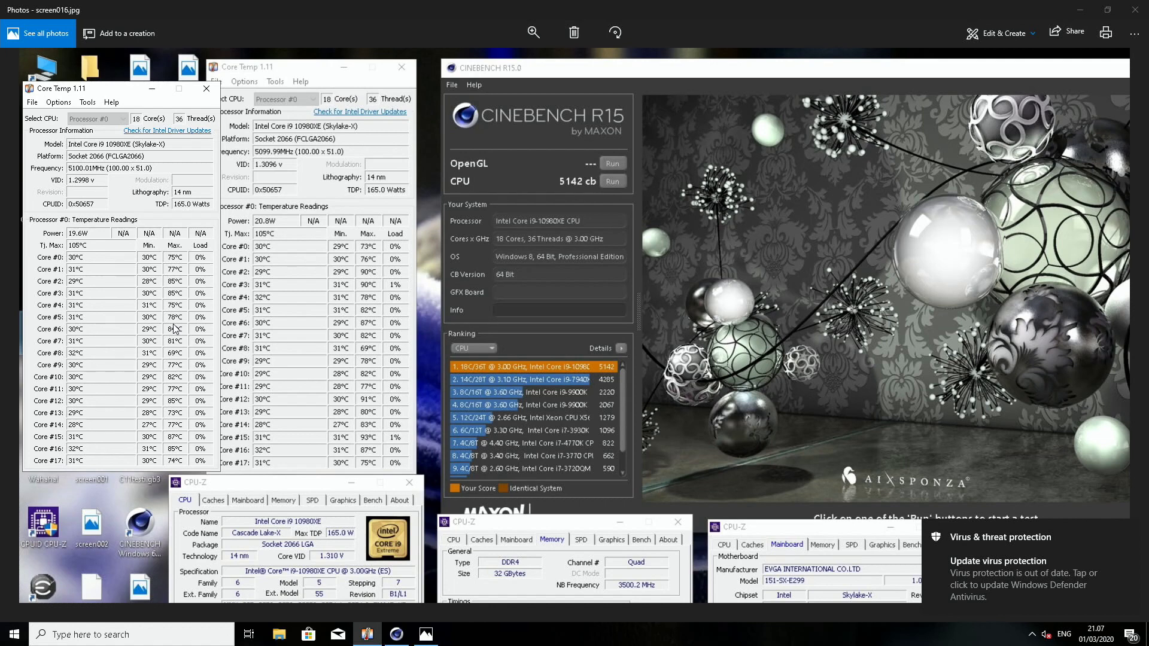
pyautogui.click(1130, 535)
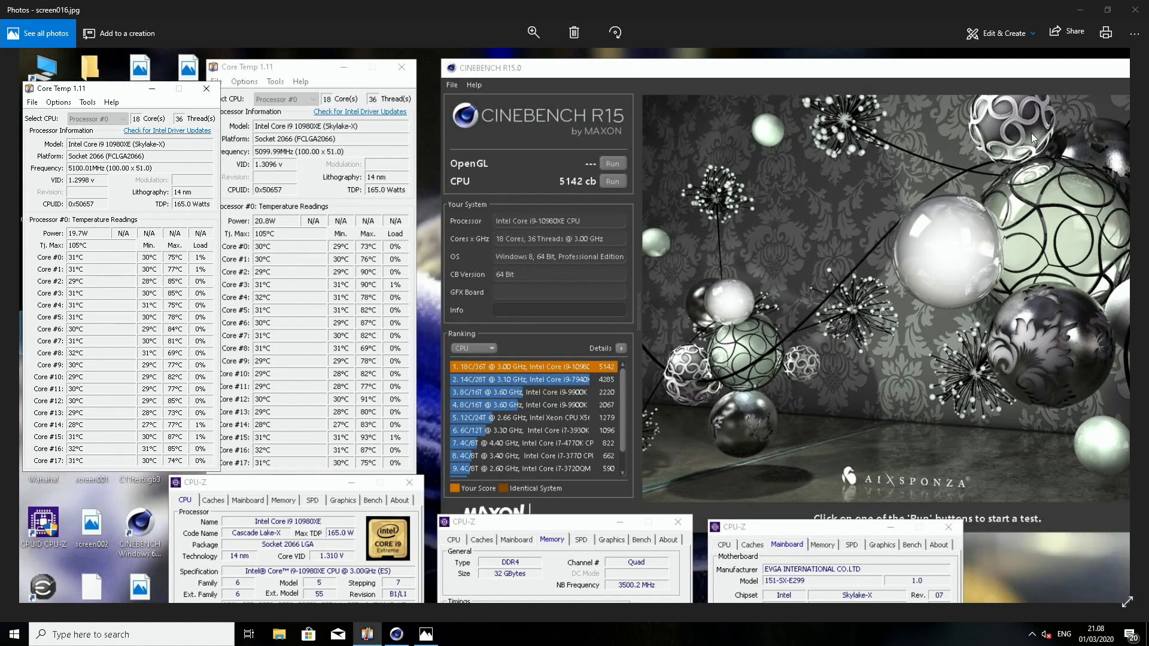
# Close the screen016.jpg screenshot and Core Temp
pyautogui.click(1134, 10)
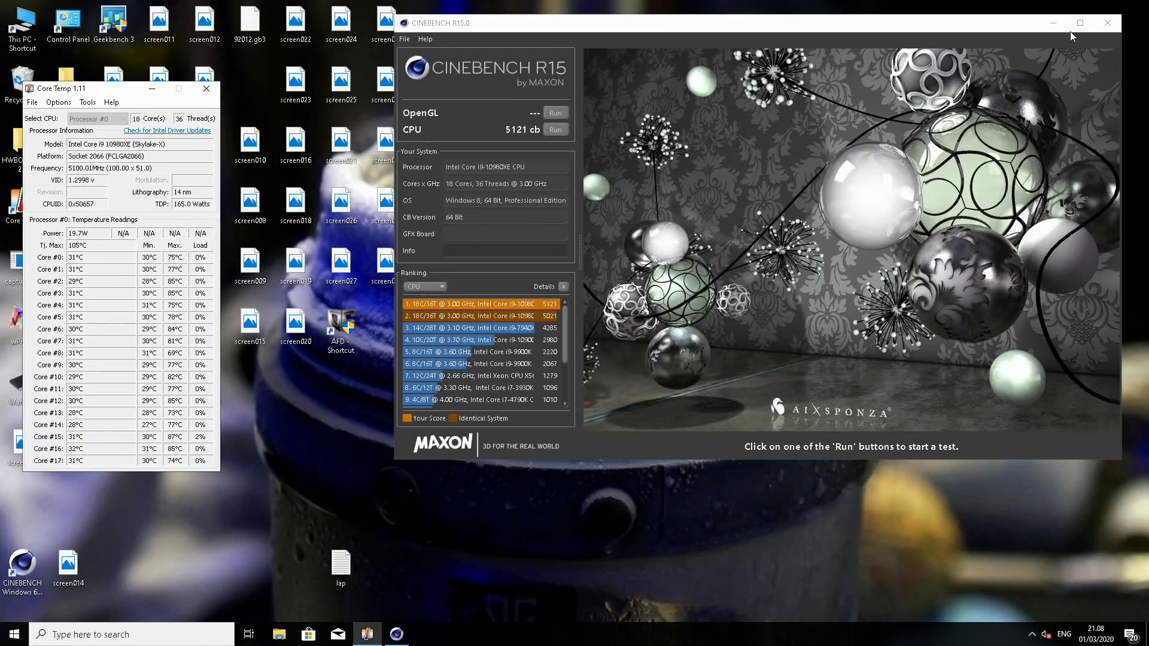
pyautogui.click(16, 396)
pyautogui.click(206, 89)
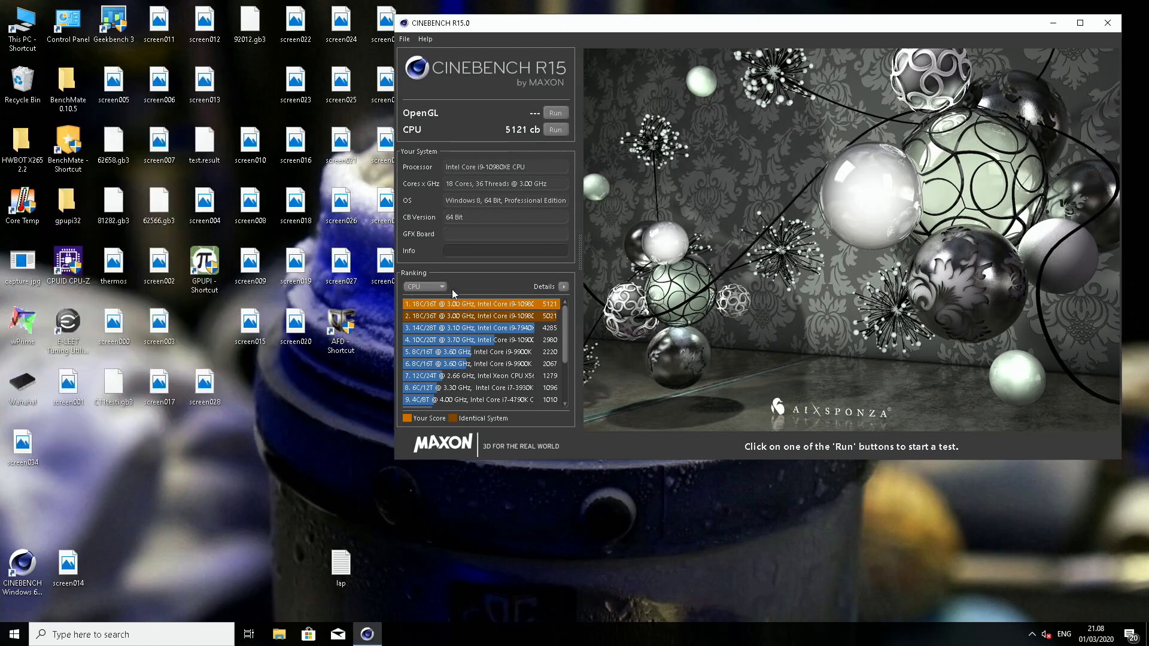
pyautogui.click(330, 501)
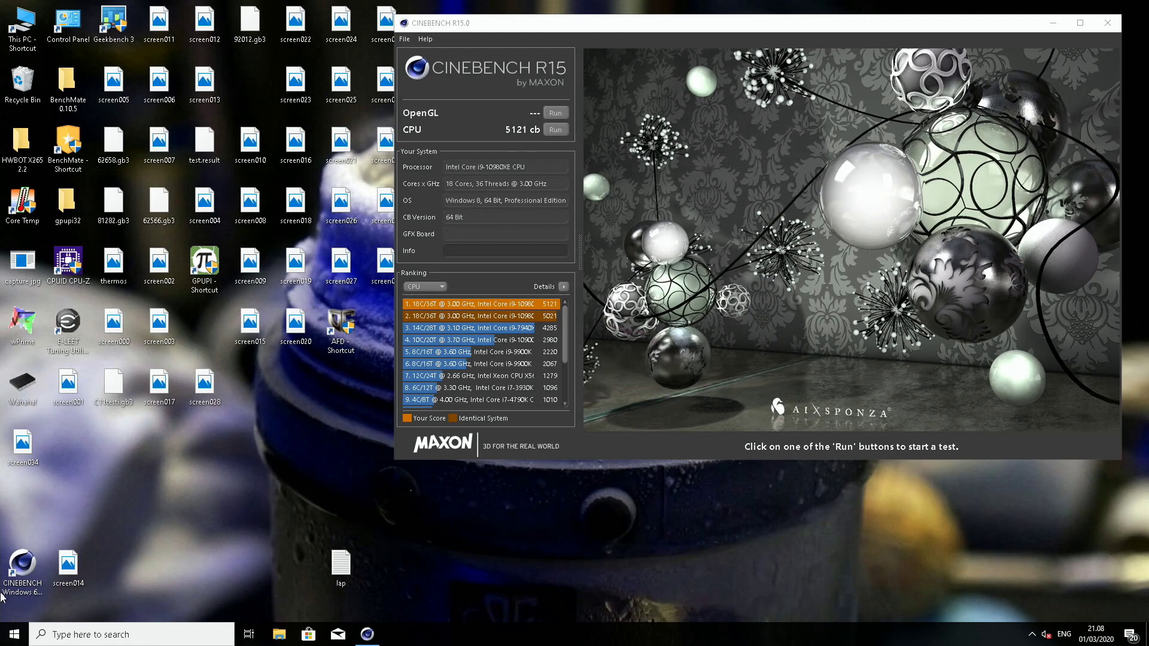
# Restart Windows from the desktop with Cinebench R15 still open
pyautogui.click(15, 634)
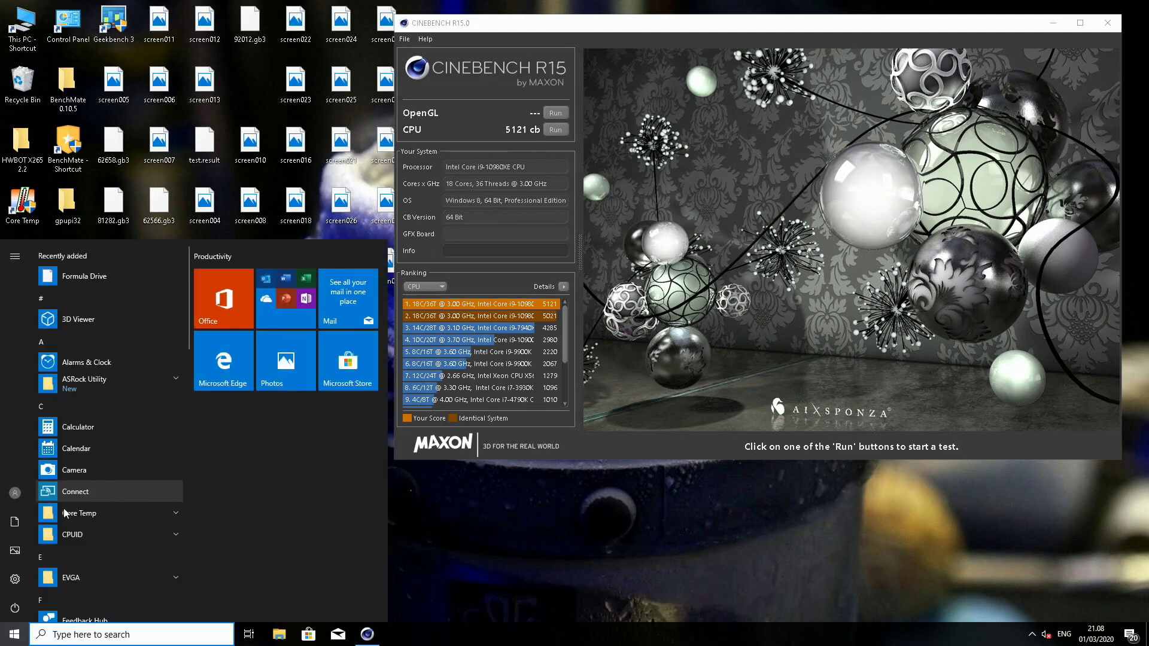
pyautogui.click(14, 608)
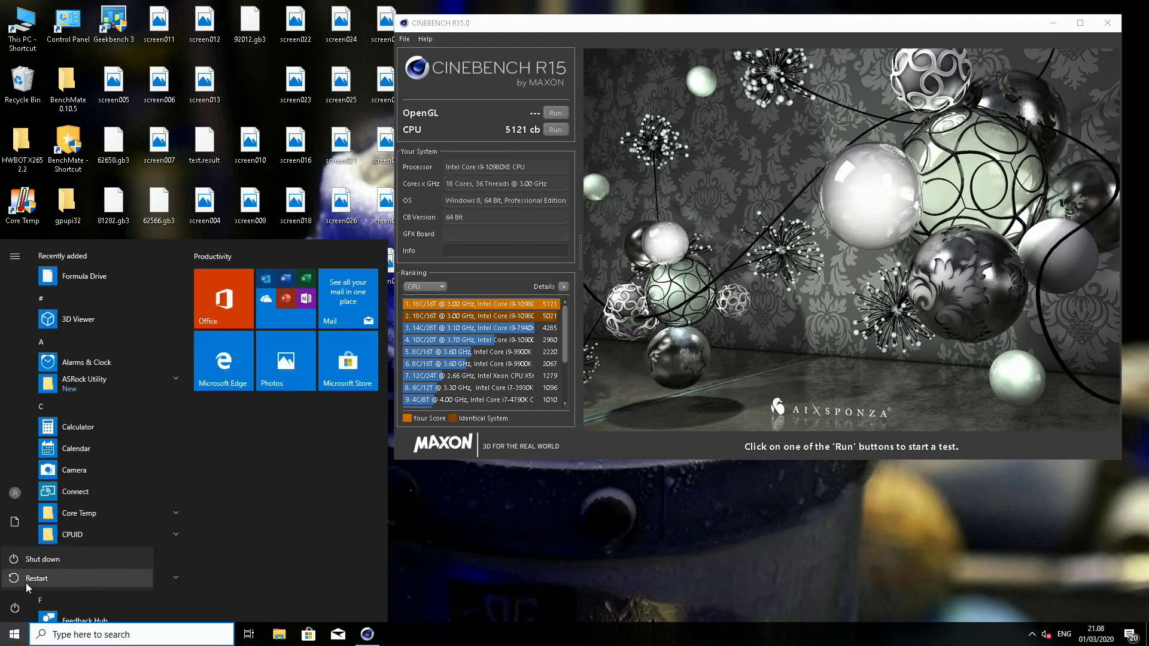
pyautogui.click(26, 579)
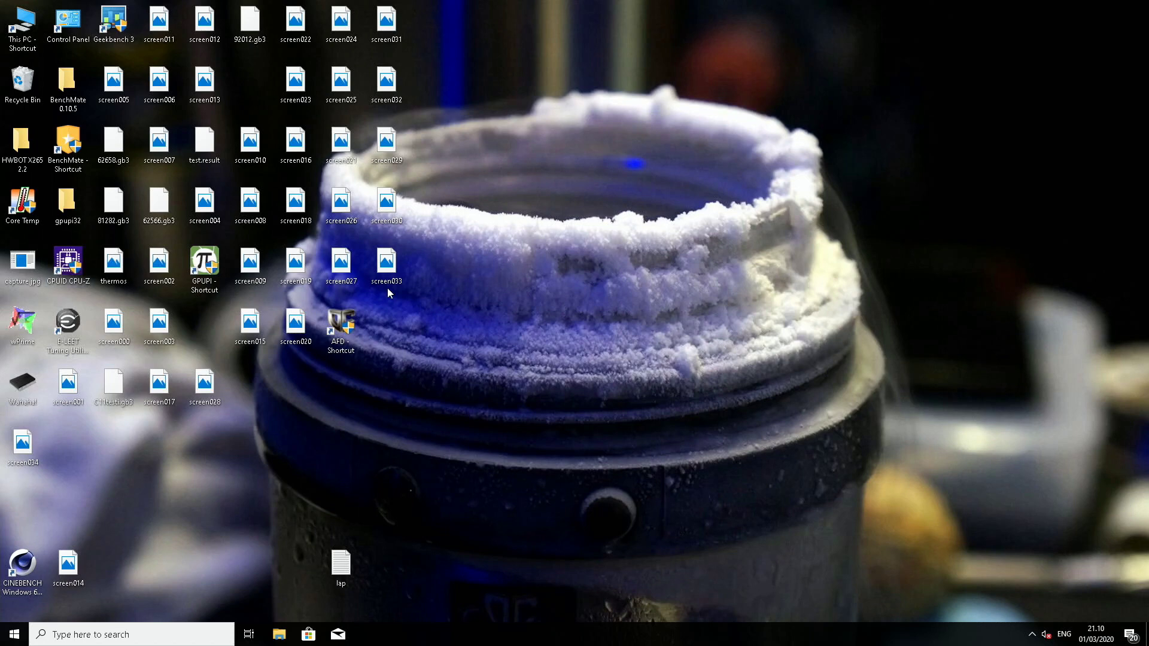
# Open screen033.jpg enlarged to examine its core temperatures and CPU-Z voltage, then close it and dismiss the virus protection notification
pyautogui.doubleClick(387, 264)
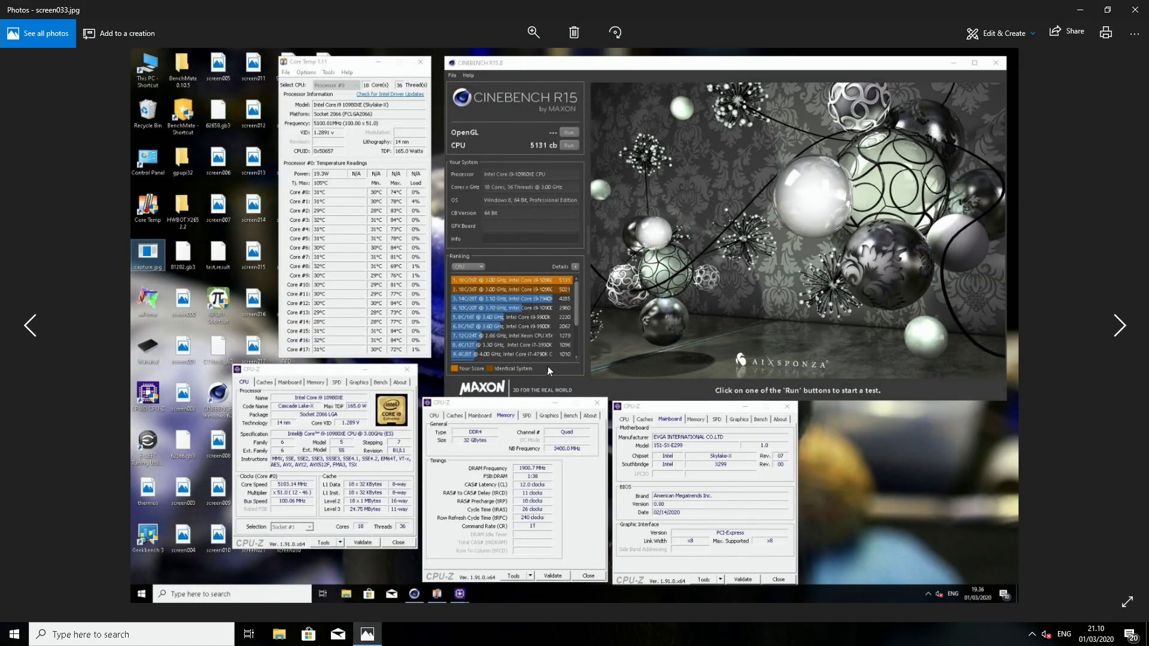
pyautogui.click(531, 36)
pyautogui.moveTo(486, 61); pyautogui.dragTo(492, 59)
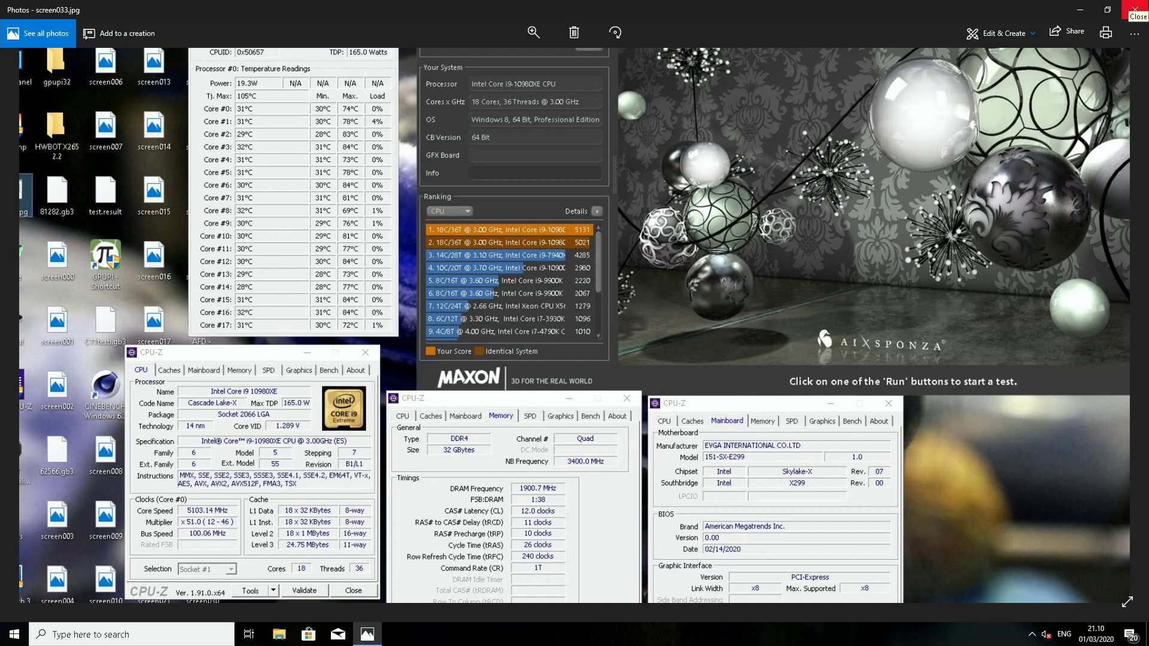
pyautogui.click(1135, 8)
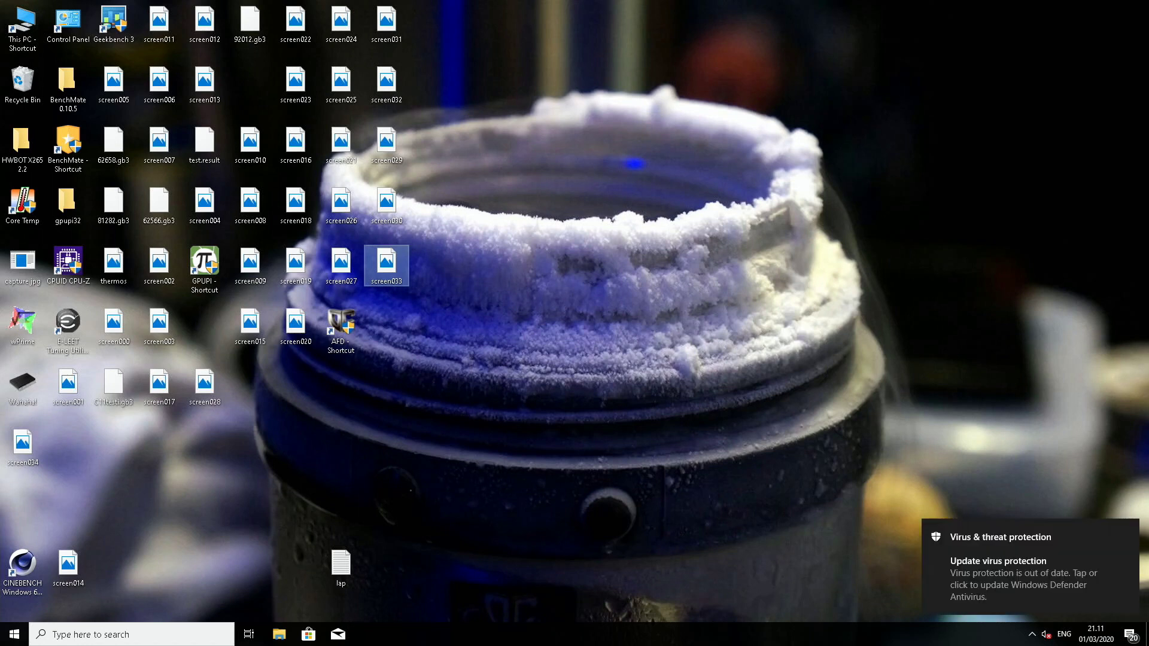
pyautogui.click(1126, 530)
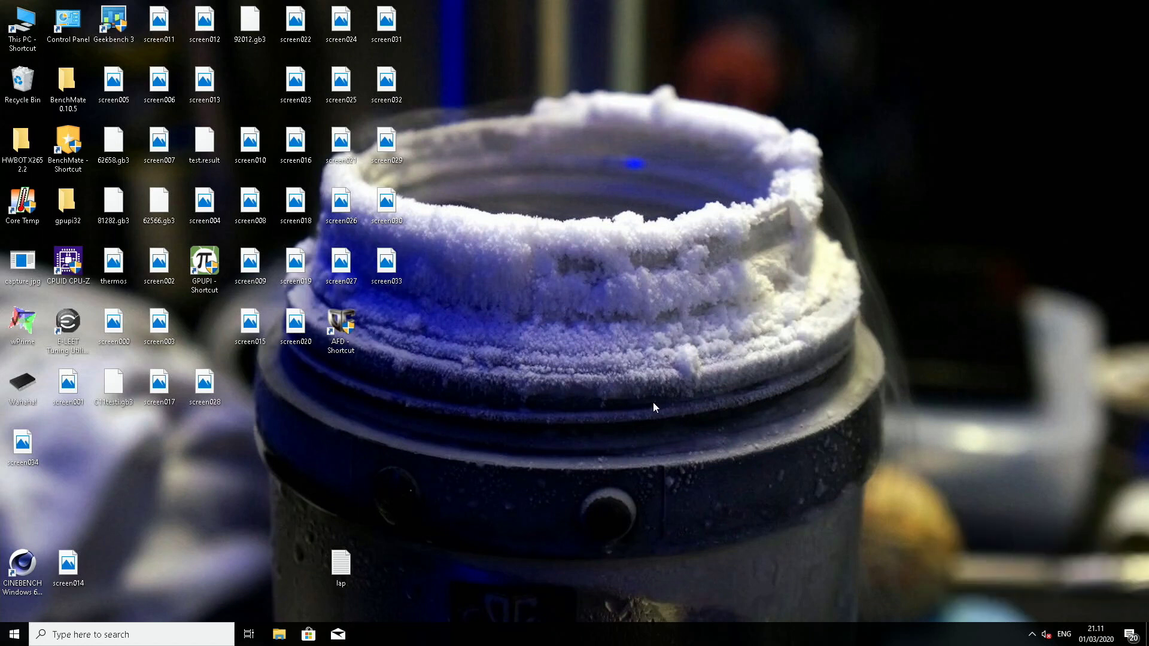